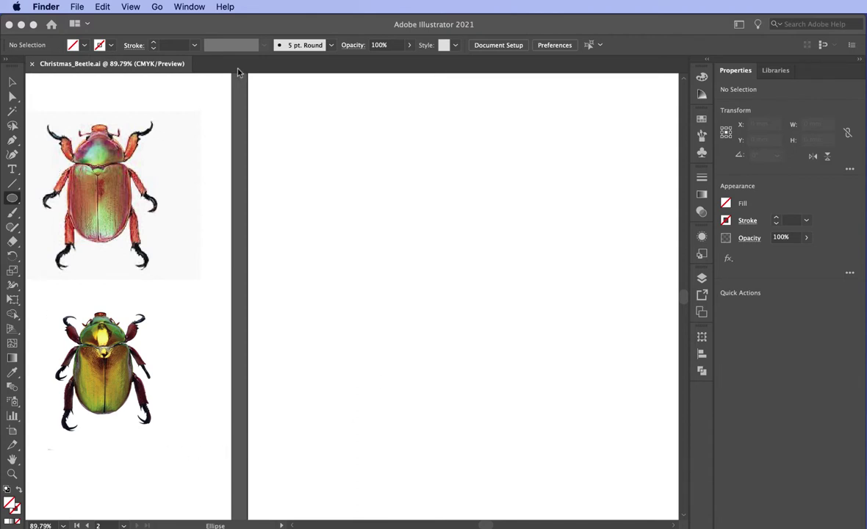
# - Draw an ellipse about 74 mm wide and 96 mm high on the blank artboard as the beetle's body
pyautogui.click(12, 197)
pyautogui.click(397, 226)
pyautogui.click(244, 217)
pyautogui.moveTo(371, 200); pyautogui.dragTo(544, 424)
# - Raise the body ellipse's two side anchor points together so its upper half becomes broad and nearly flat
pyautogui.click(11, 97)
pyautogui.moveTo(360, 287); pyautogui.dragTo(599, 339)
pyautogui.hotkey('shift', 'Up')
pyautogui.hotkey('shift', 'Up')
pyautogui.hotkey('shift', 'Up')
pyautogui.hotkey('shift', 'Up')
pyautogui.hotkey('shift', 'Up')
pyautogui.hotkey('shift', 'Up')
pyautogui.hotkey('shift', 'Up')
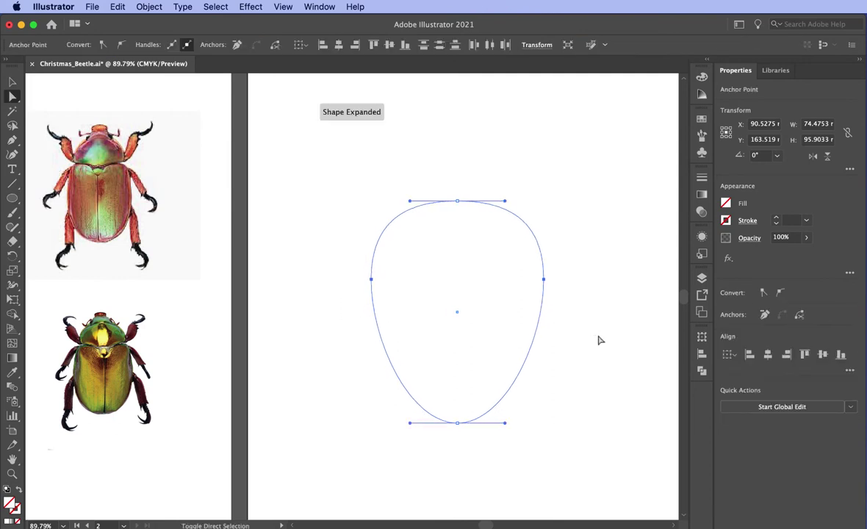
# - Lengthen both handles of the body's bottom anchor point to round its lower end, and fill the shape with black
pyautogui.moveTo(504, 423); pyautogui.dragTo(536, 424)
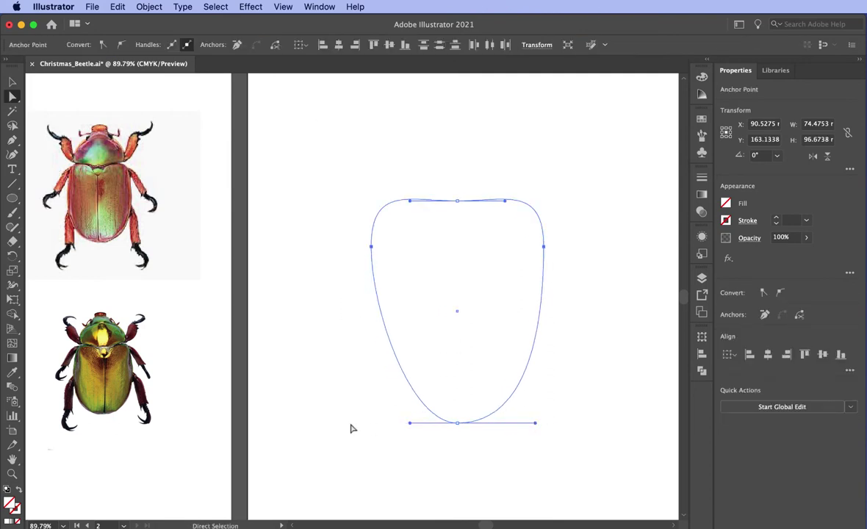
pyautogui.moveTo(409, 423); pyautogui.dragTo(379, 425)
pyautogui.click(702, 119)
pyautogui.click(576, 109)
pyautogui.press('v')
pyautogui.click(370, 97)
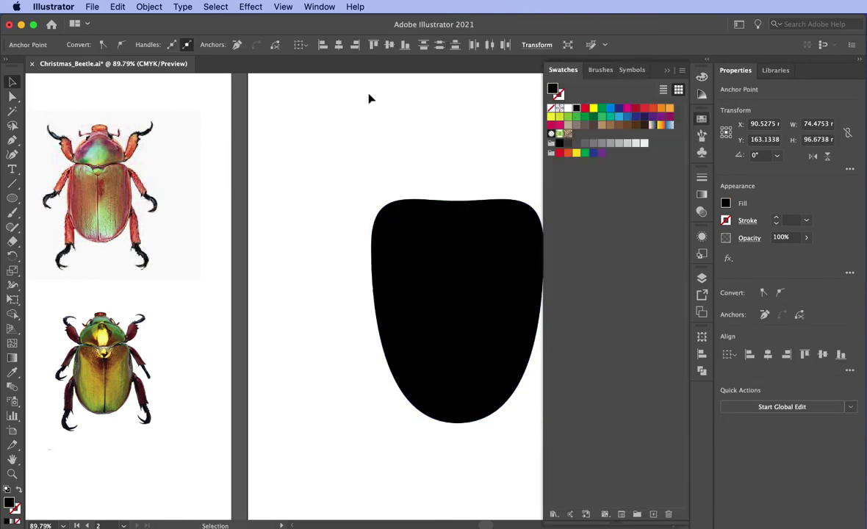
# - Draw an ellipse about 59 mm wide and 52 mm high over the body's upper edge and fill it with red
pyautogui.press('l')
pyautogui.moveTo(389, 158); pyautogui.dragTo(526, 279)
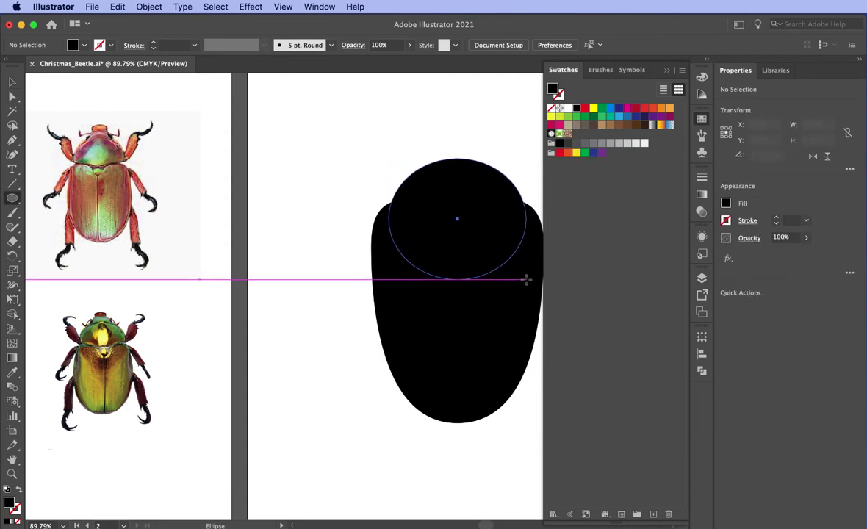
pyautogui.press('v')
pyautogui.moveTo(457, 223); pyautogui.dragTo(457, 213)
pyautogui.click(586, 108)
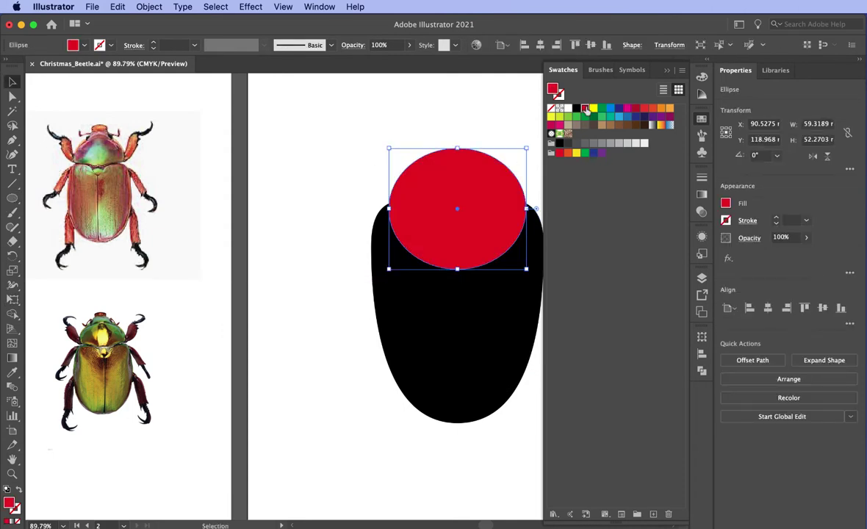
# - Send the red ellipse behind the black body
pyautogui.click(850, 67)
pyautogui.rightClick(396, 205)
pyautogui.click(580, 449)
pyautogui.click(252, 315)
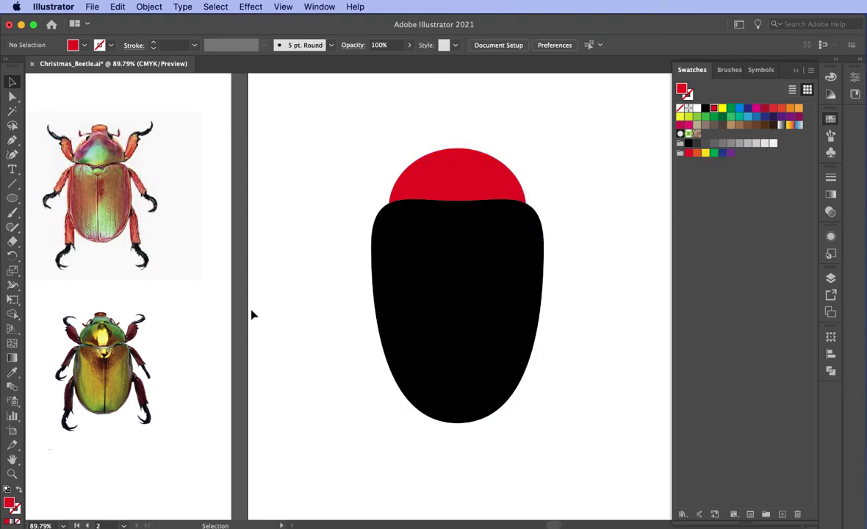
# - Draw a vertical line down the centre of the black body and set its stroke weight to 4 pt
pyautogui.press('\\')
pyautogui.moveTo(457, 199); pyautogui.dragTo(457, 432)
pyautogui.click(830, 177)
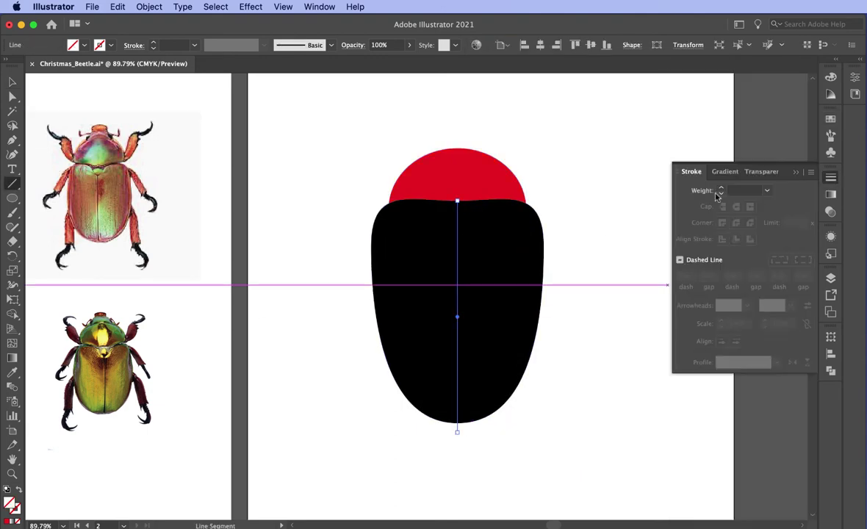
pyautogui.click(720, 187)
pyautogui.click(721, 188)
pyautogui.click(720, 187)
pyautogui.click(721, 187)
# - Colour the centre line's stroke white and deselect it
pyautogui.click(830, 119)
pyautogui.click(697, 109)
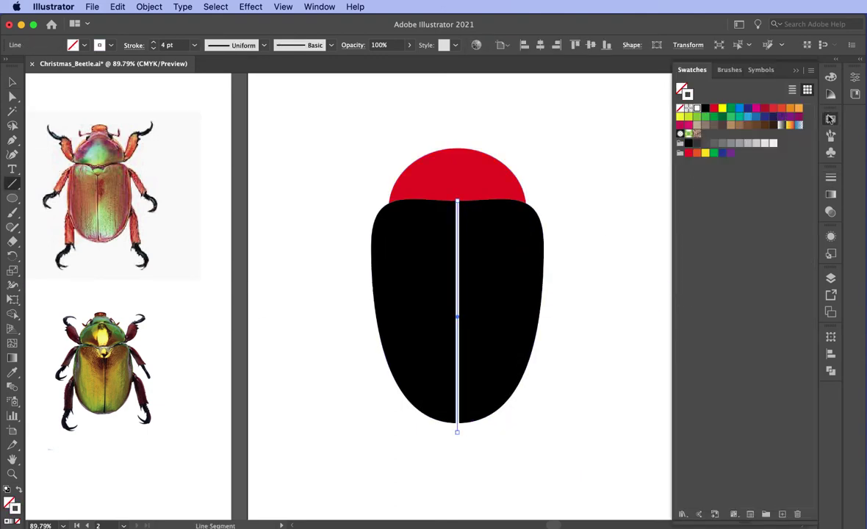
pyautogui.click(829, 119)
pyautogui.click(12, 82)
pyautogui.click(597, 160)
# - Draw a small circle over the top of the red shape for the head and fill it with black
pyautogui.click(13, 198)
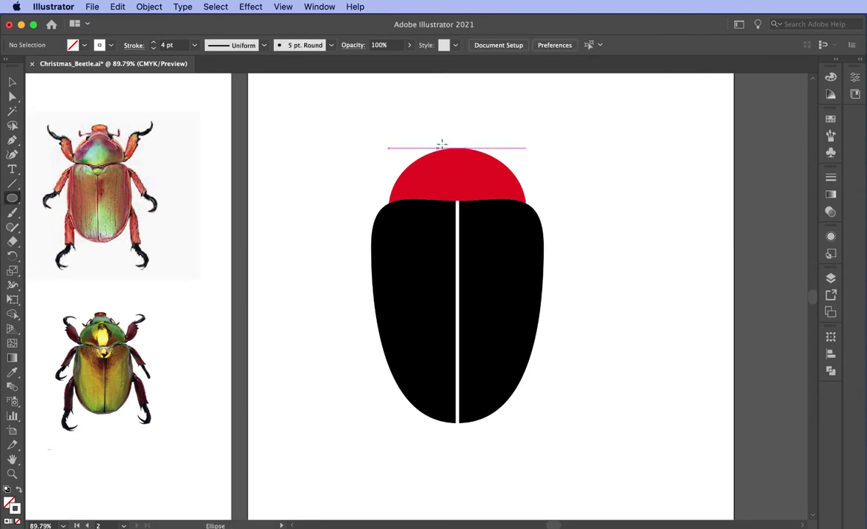
pyautogui.moveTo(441, 144); pyautogui.dragTo(479, 177)
pyautogui.click(831, 118)
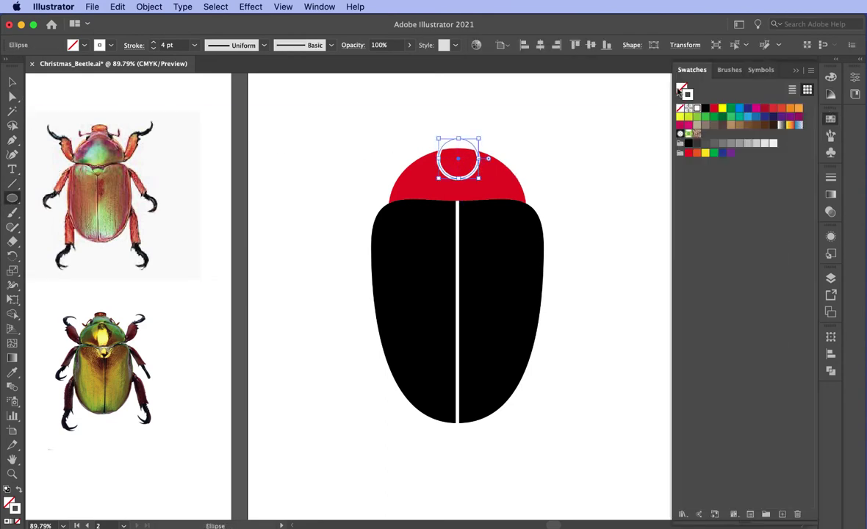
pyautogui.click(679, 89)
pyautogui.click(705, 108)
# - Send the head circle behind the red shape and enlarge it so more of it shows above
pyautogui.rightClick(476, 152)
pyautogui.moveTo(507, 366)
pyautogui.click(661, 409)
pyautogui.press('v')
pyautogui.click(539, 183)
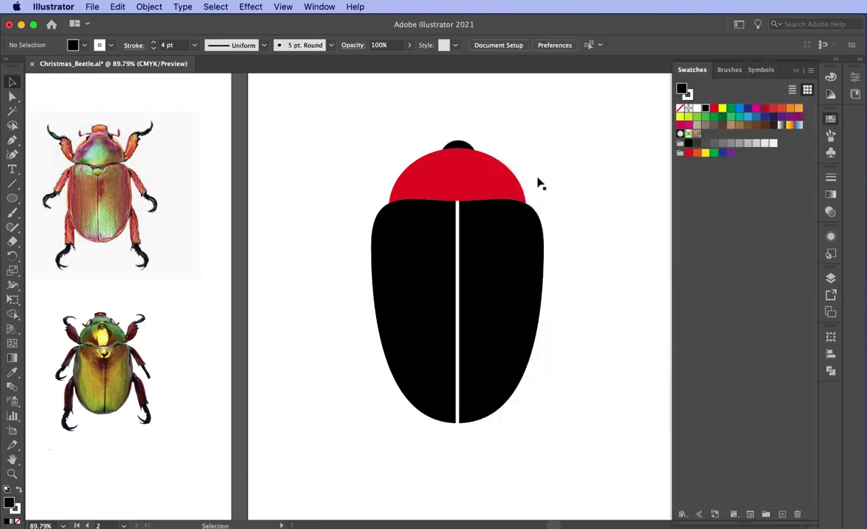
pyautogui.moveTo(460, 147); pyautogui.dragTo(465, 134)
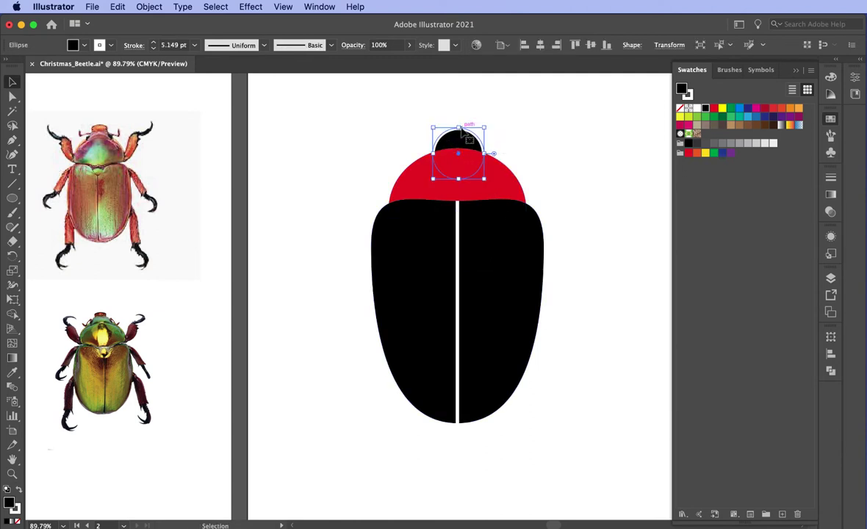
pyautogui.click(540, 174)
# - Draw a narrow upright ellipse beside the head and lengthen its top anchor's handles to blunt the upper end
pyautogui.click(12, 198)
pyautogui.moveTo(416, 114); pyautogui.dragTo(425, 145)
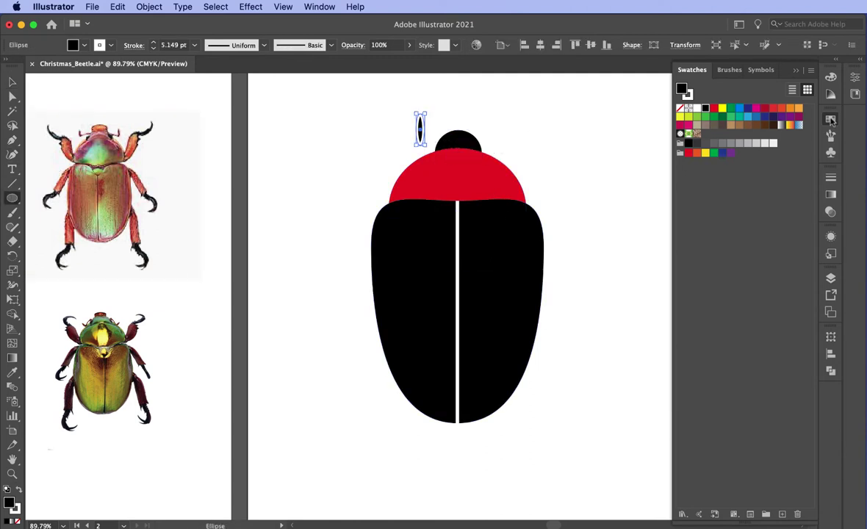
pyautogui.click(13, 474)
pyautogui.moveTo(401, 102); pyautogui.dragTo(665, 327)
pyautogui.click(12, 96)
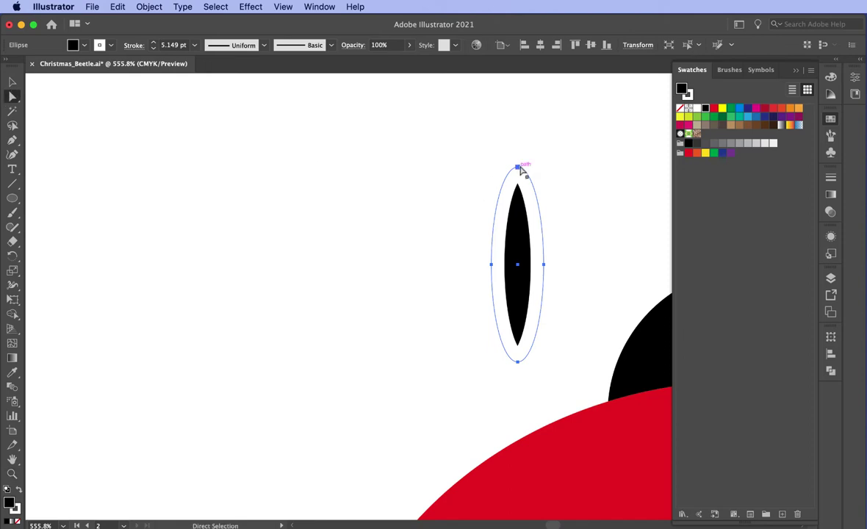
pyautogui.moveTo(520, 169); pyautogui.dragTo(553, 166)
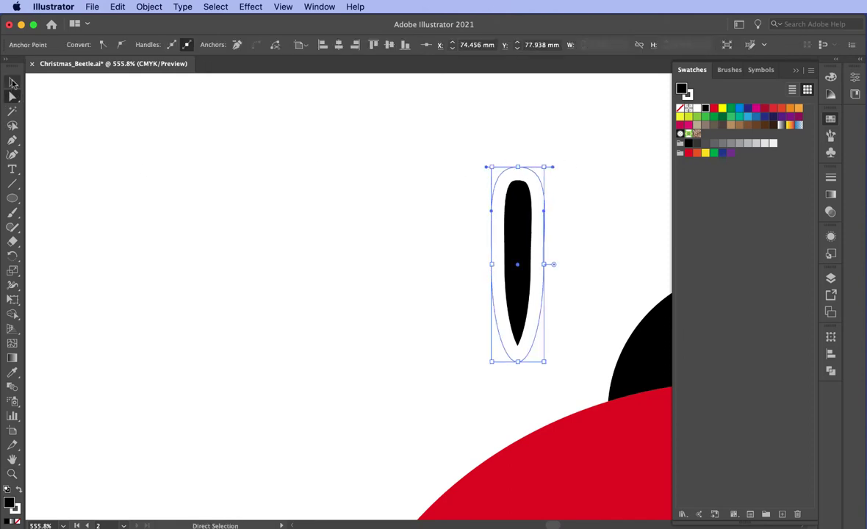
# - Remove the narrow antenna shape's stroke, scale it down and move it slightly away from the head
pyautogui.click(12, 83)
pyautogui.click(831, 177)
pyautogui.click(832, 120)
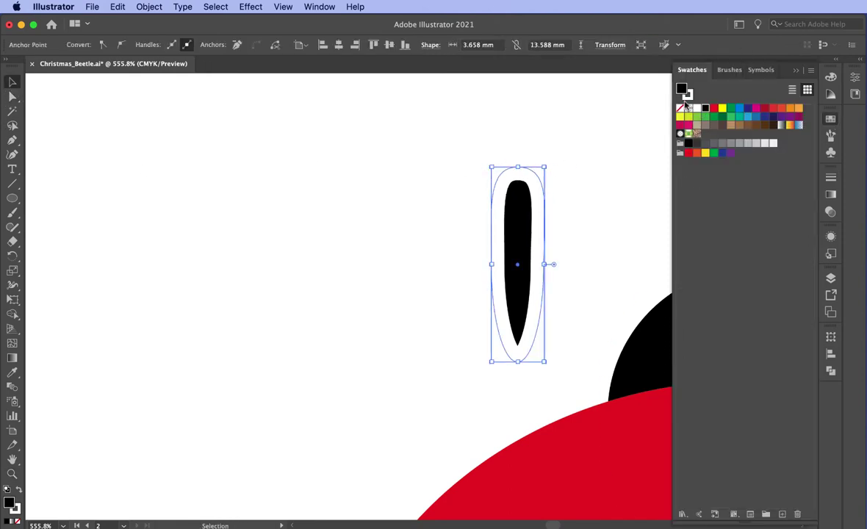
pyautogui.click(689, 96)
pyautogui.click(680, 108)
pyautogui.moveTo(518, 362)
pyautogui.mouseDown()
pyautogui.moveTo(508, 285)
pyautogui.moveTo(509, 296)
pyautogui.mouseUp()
pyautogui.moveTo(515, 251); pyautogui.dragTo(494, 252)
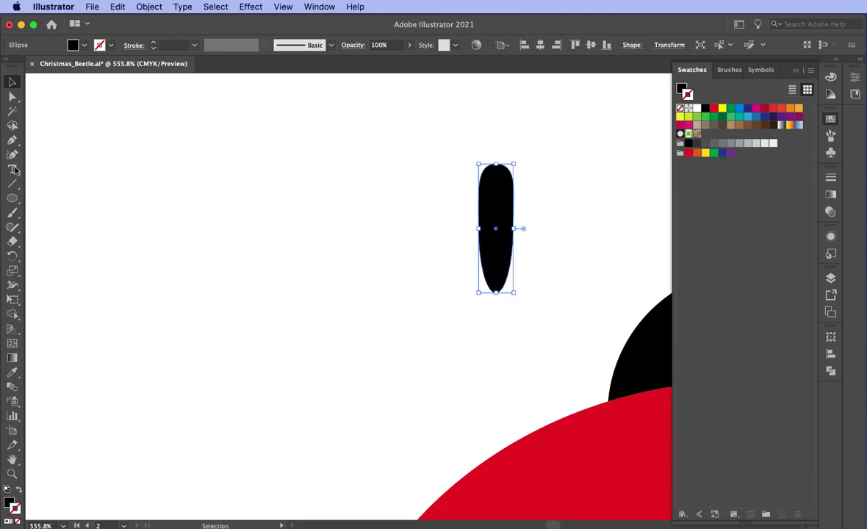
# - Draw a curved path with the Pen tool from the lower end of the antenna tip to the black head
pyautogui.press('p')
pyautogui.click(496, 269)
pyautogui.moveTo(495, 342); pyautogui.dragTo(526, 361)
pyautogui.moveTo(657, 332); pyautogui.dragTo(678, 366)
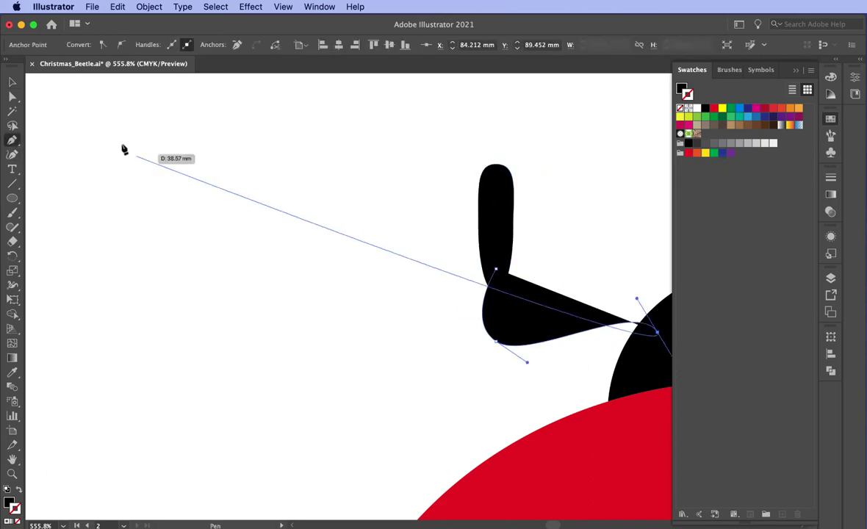
# - Swap the curved path's fill and stroke so it is a black line, and set its weight to 3 pt
pyautogui.click(12, 83)
pyautogui.click(19, 489)
pyautogui.click(831, 177)
pyautogui.click(721, 188)
pyautogui.click(721, 188)
pyautogui.click(721, 188)
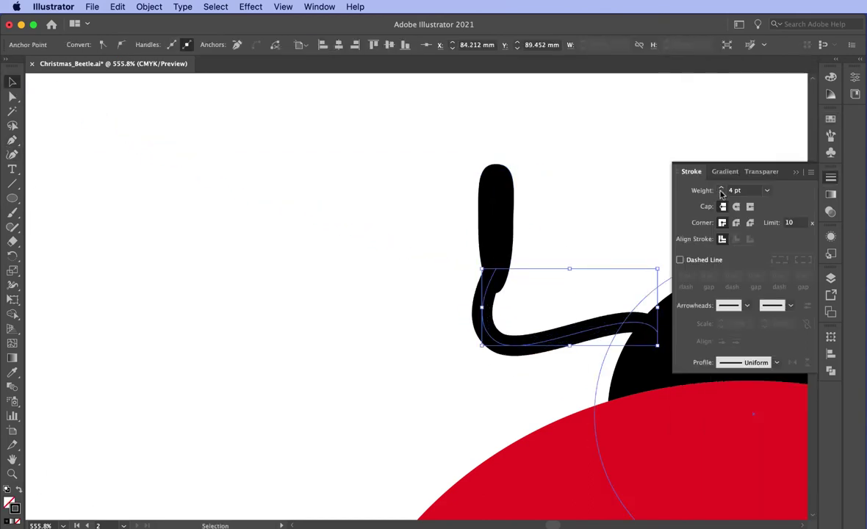
pyautogui.click(721, 193)
# - Rotate the antenna tip to 330° and position it on the upper end of the curved stalk
pyautogui.click(15, 82)
pyautogui.moveTo(501, 197)
pyautogui.mouseDown()
pyautogui.moveTo(490, 191)
pyautogui.moveTo(502, 184)
pyautogui.mouseUp()
pyautogui.moveTo(520, 149); pyautogui.dragTo(548, 155)
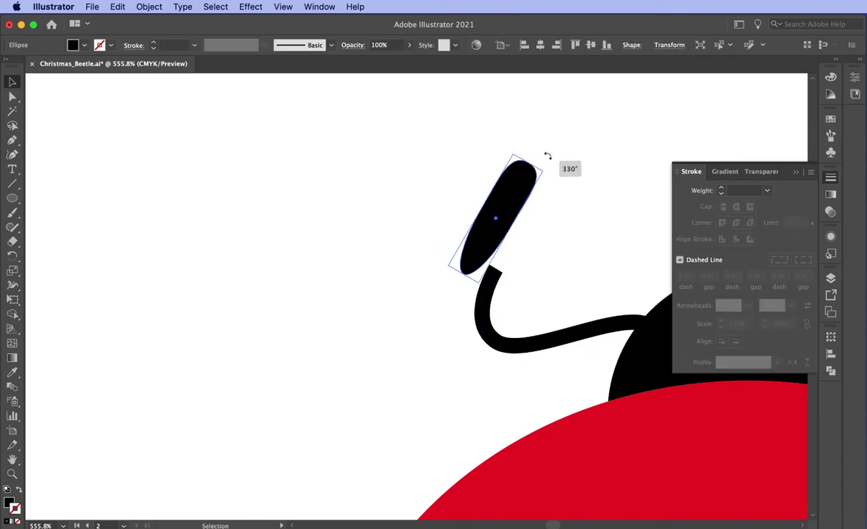
pyautogui.moveTo(519, 183); pyautogui.dragTo(538, 188)
pyautogui.click(163, 478)
# - Draw a black circle about 37 mm in diameter in the empty area above and beside the beetle
pyautogui.click(11, 474)
pyautogui.moveTo(685, 459); pyautogui.dragTo(463, 385)
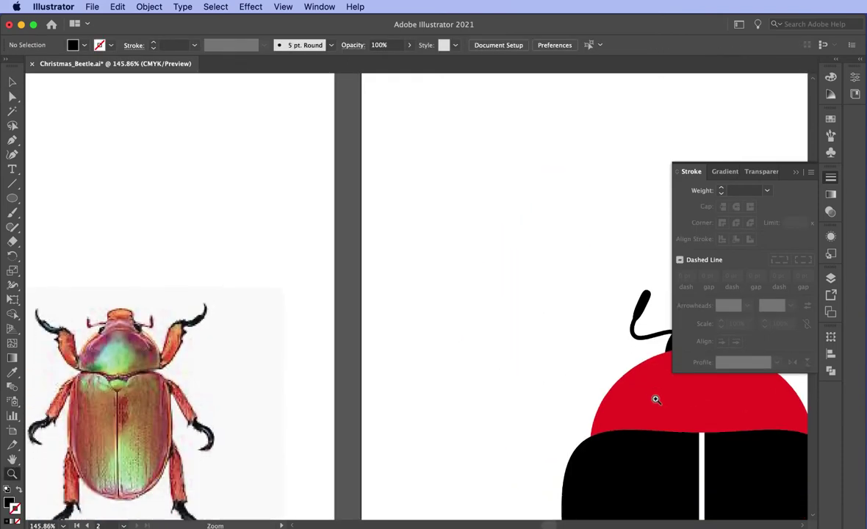
pyautogui.moveTo(656, 398); pyautogui.dragTo(552, 377)
pyautogui.click(9, 200)
pyautogui.moveTo(278, 85); pyautogui.dragTo(361, 169)
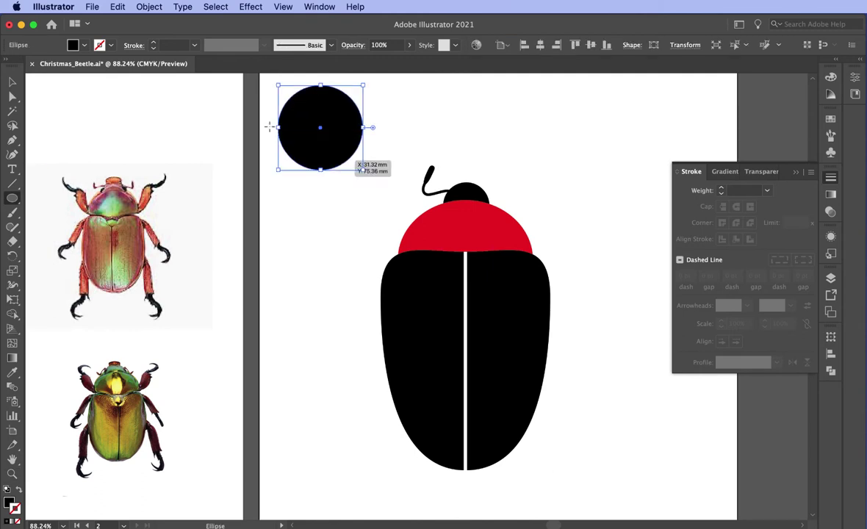
# - Duplicate the black circle with a slight offset towards the head and fill the copy with red
pyautogui.click(13, 82)
pyautogui.click(313, 157)
pyautogui.moveTo(316, 143); pyautogui.dragTo(357, 136)
pyautogui.click(830, 119)
pyautogui.click(714, 108)
pyautogui.press('super+z')
pyautogui.click(682, 89)
pyautogui.click(714, 108)
pyautogui.click(471, 125)
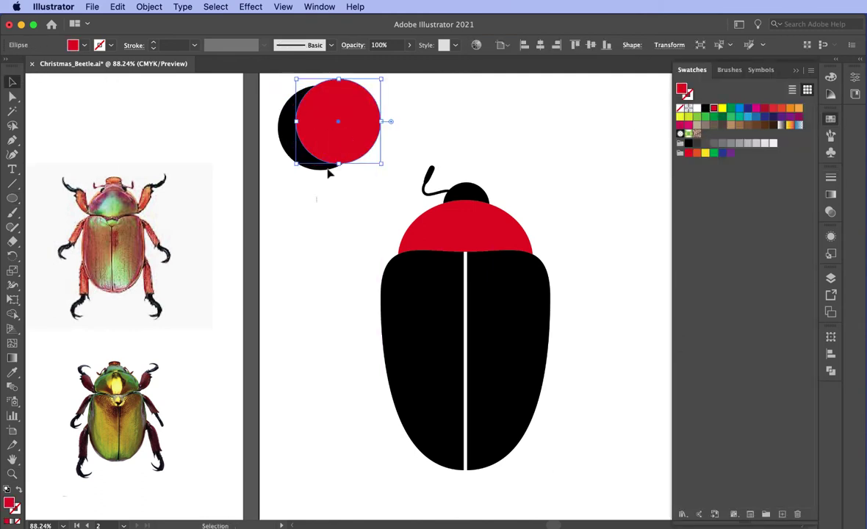
# - Subtract the red circle from the black one with Pathfinder's Minus Front to leave a crescent
pyautogui.keyDown('shift'); pyautogui.click(327, 167); pyautogui.keyUp('shift')
pyautogui.click(318, 6)
pyautogui.click(349, 419)
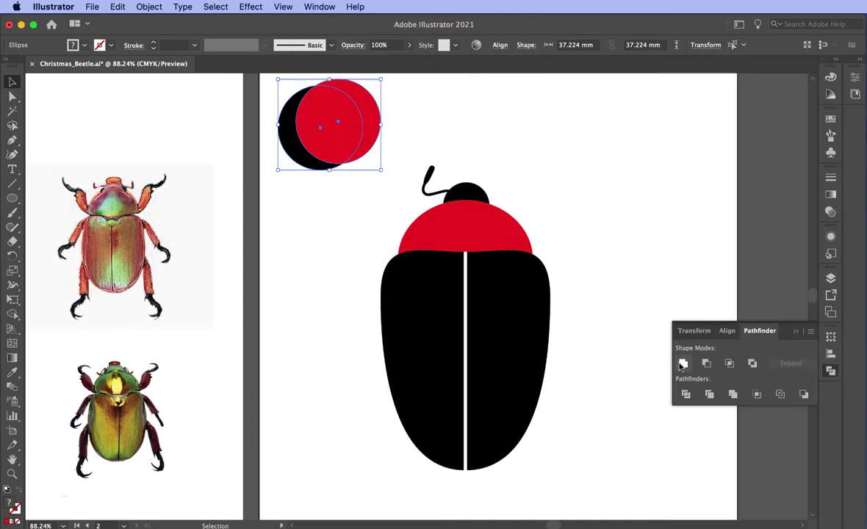
pyautogui.click(706, 363)
pyautogui.click(426, 116)
# - Scale down the crescent and place three copies along one side of the beetle, rotating and resizing them as claws
pyautogui.click(288, 125)
pyautogui.moveTo(345, 170); pyautogui.dragTo(292, 284)
pyautogui.moveTo(323, 242); pyautogui.dragTo(382, 290)
pyautogui.moveTo(289, 284); pyautogui.dragTo(322, 392)
pyautogui.moveTo(321, 385); pyautogui.dragTo(359, 476)
pyautogui.moveTo(377, 443); pyautogui.dragTo(398, 443)
pyautogui.moveTo(354, 476); pyautogui.dragTo(353, 482)
pyautogui.moveTo(318, 393); pyautogui.dragTo(318, 388)
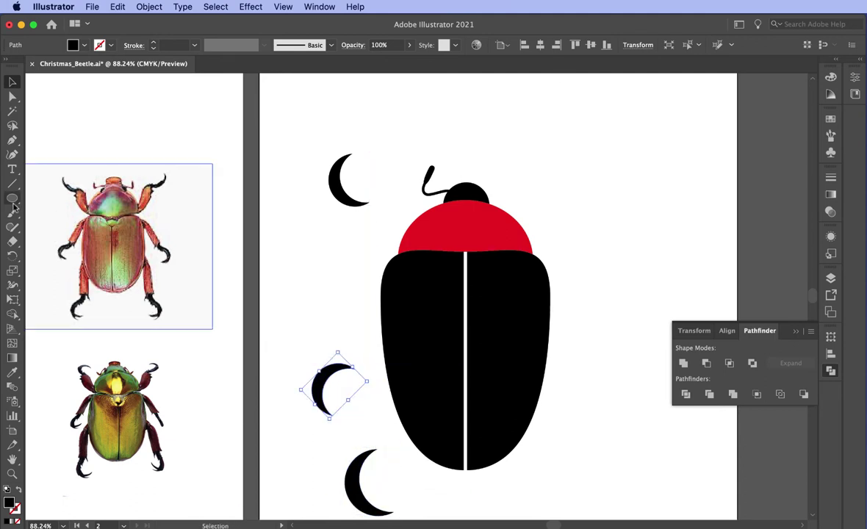
# - Draw a small circle centred where the red shape meets the body and fill it with yellow
pyautogui.click(11, 198)
pyautogui.moveTo(449, 231)
pyautogui.mouseDown()
pyautogui.moveTo(507, 291)
pyautogui.moveTo(476, 273)
pyautogui.mouseUp()
pyautogui.click(11, 80)
pyautogui.click(830, 119)
pyautogui.click(722, 109)
pyautogui.click(622, 189)
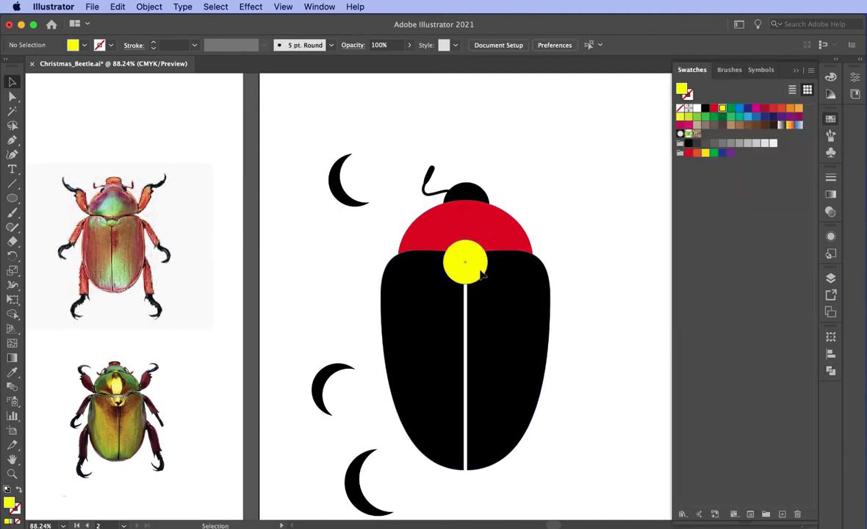
# - Pull the yellow circle's top anchor point down to the body's upper edge
pyautogui.press('a')
pyautogui.moveTo(465, 239)
pyautogui.mouseDown()
pyautogui.moveTo(466, 292)
pyautogui.moveTo(464, 246)
pyautogui.mouseUp()
pyautogui.press('v')
pyautogui.click(596, 179)
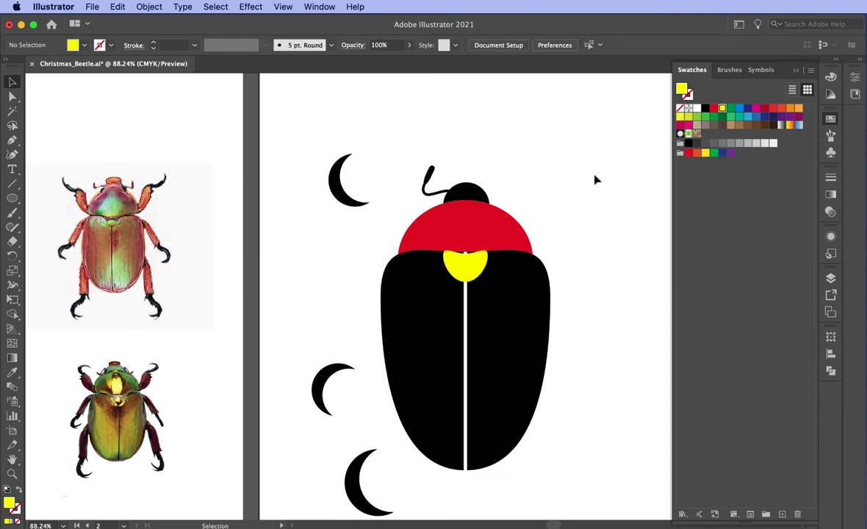
# - Shorten the black body by raising its lower edge
pyautogui.click(441, 402)
pyautogui.moveTo(465, 471); pyautogui.dragTo(465, 452)
pyautogui.click(229, 164)
# - Reshape the yellow shape: align its top anchor with the body's edge, lower its side and bottom anchors, and shorten the bottom handles
pyautogui.click(12, 474)
pyautogui.moveTo(420, 234); pyautogui.dragTo(418, 346)
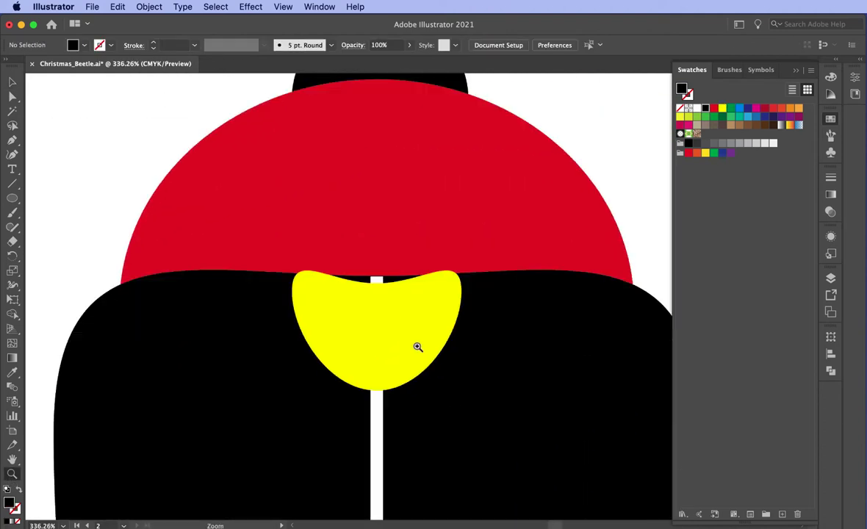
pyautogui.press('a')
pyautogui.moveTo(376, 282); pyautogui.dragTo(377, 275)
pyautogui.click(293, 293)
pyautogui.keyDown('shift'); pyautogui.click(461, 292); pyautogui.keyUp('shift')
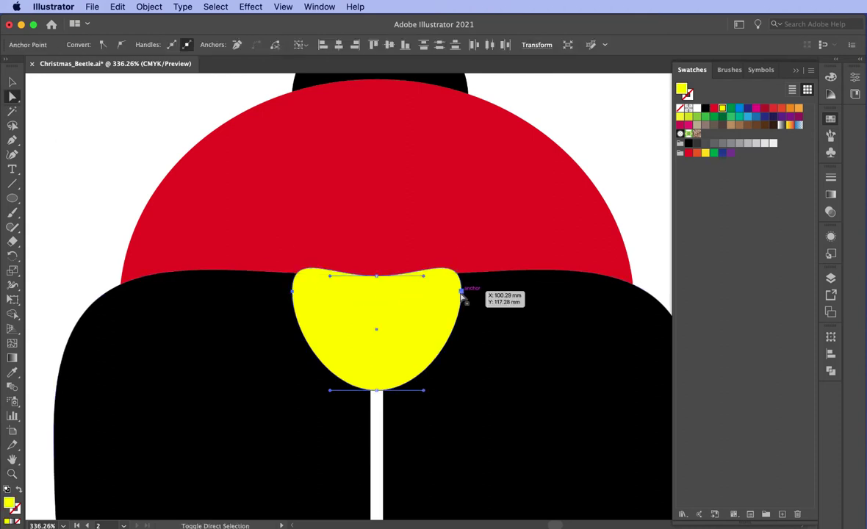
pyautogui.moveTo(461, 292); pyautogui.dragTo(462, 305)
pyautogui.moveTo(376, 390); pyautogui.dragTo(342, 405)
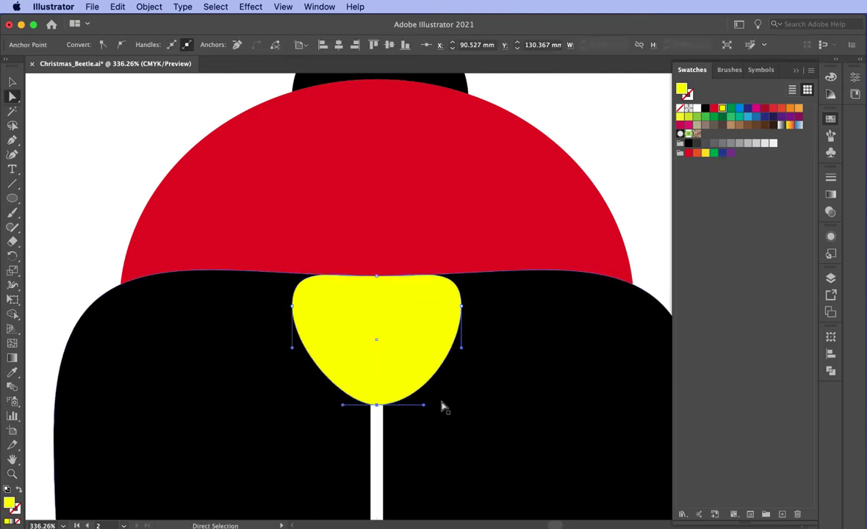
pyautogui.moveTo(424, 404); pyautogui.dragTo(411, 405)
# - Change the yellow shape's fill to red
pyautogui.click(12, 474)
pyautogui.moveTo(392, 347); pyautogui.dragTo(192, 253)
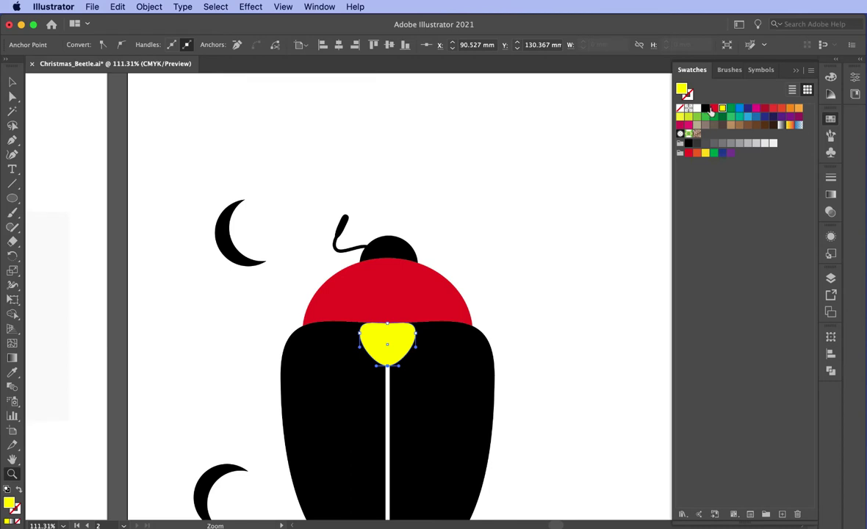
pyautogui.click(714, 108)
# - Draw a curved red leg segment with the Pen tool, joining the uppermost crescent to the red shape's side
pyautogui.scroll(-3, 367, 429)
pyautogui.scroll(2, 464, 303)
pyautogui.press('p')
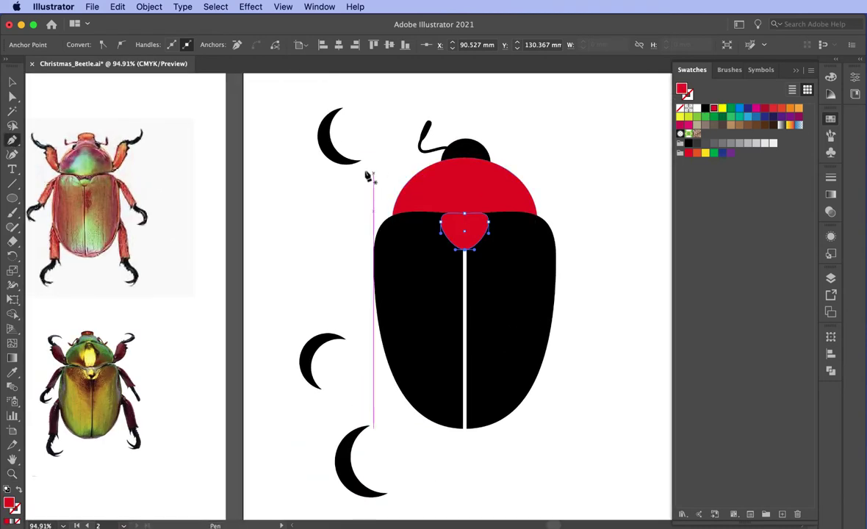
pyautogui.click(358, 159)
pyautogui.moveTo(388, 175); pyautogui.dragTo(410, 206)
pyautogui.click(394, 207)
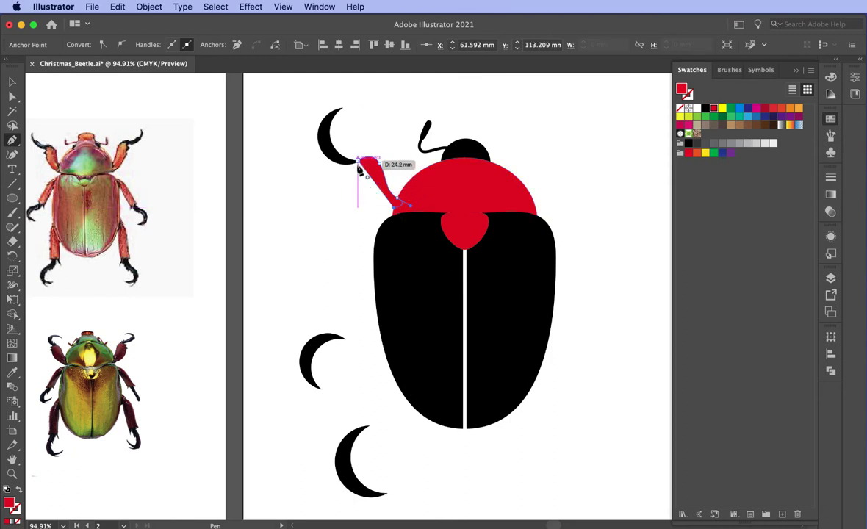
pyautogui.moveTo(358, 169); pyautogui.dragTo(358, 189)
pyautogui.moveTo(353, 115); pyautogui.dragTo(353, 116)
pyautogui.click(12, 82)
pyautogui.click(283, 158)
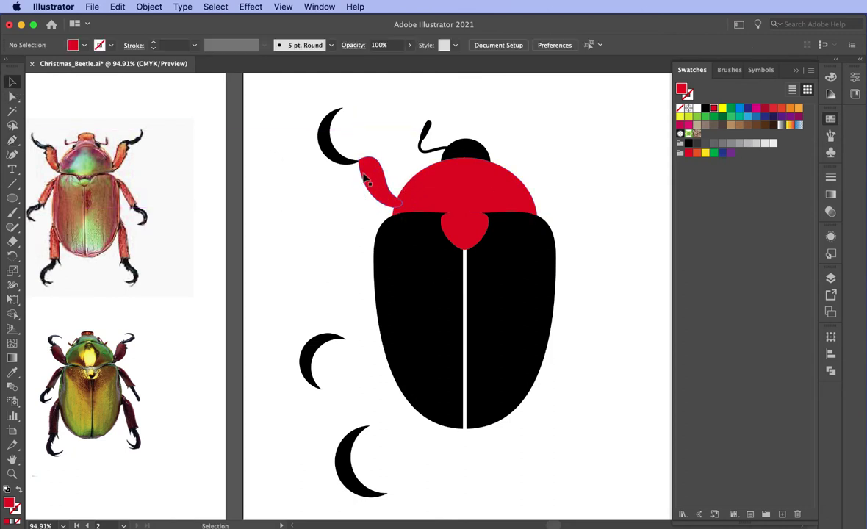
# - Duplicate the red leg segment, rotate the copy and place it against the middle of the body's side
pyautogui.moveTo(364, 176); pyautogui.dragTo(309, 320)
pyautogui.moveTo(349, 298); pyautogui.dragTo(270, 297)
pyautogui.moveTo(319, 330); pyautogui.dragTo(357, 316)
pyautogui.moveTo(390, 285); pyautogui.dragTo(389, 282)
# - Scale down the middle black crescent and fit the end of the middle red leg segment against its tip
pyautogui.click(331, 383)
pyautogui.click(325, 341)
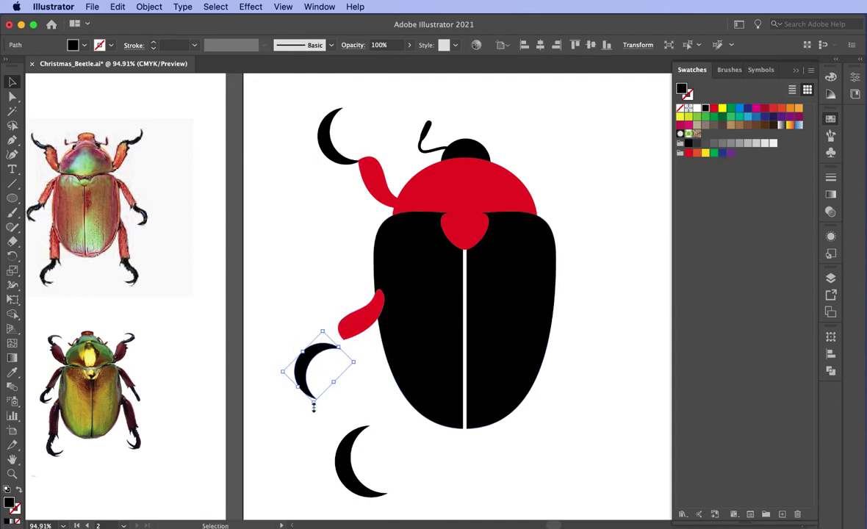
pyautogui.moveTo(314, 404); pyautogui.dragTo(317, 390)
pyautogui.moveTo(360, 326); pyautogui.dragTo(358, 328)
pyautogui.click(453, 507)
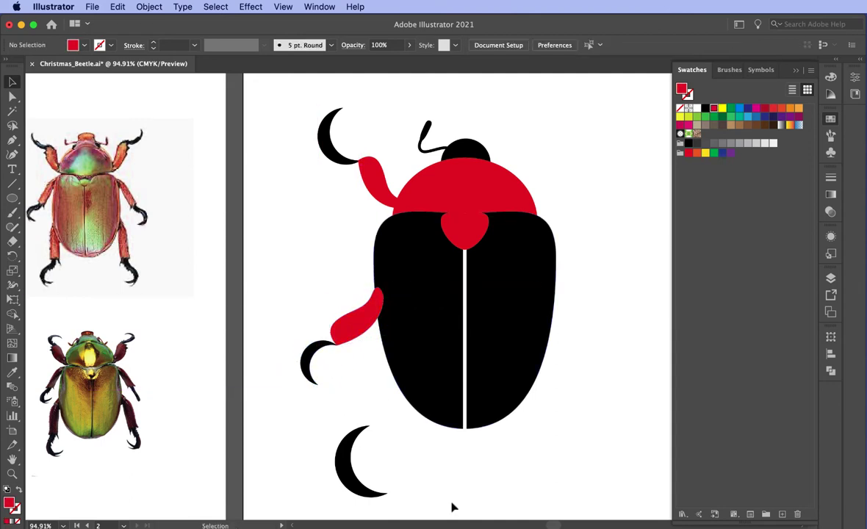
# - Enlarge the middle crescent to suit its red segment, then move the whole middle leg up along the body's side and rotate it slightly
pyautogui.click(310, 351)
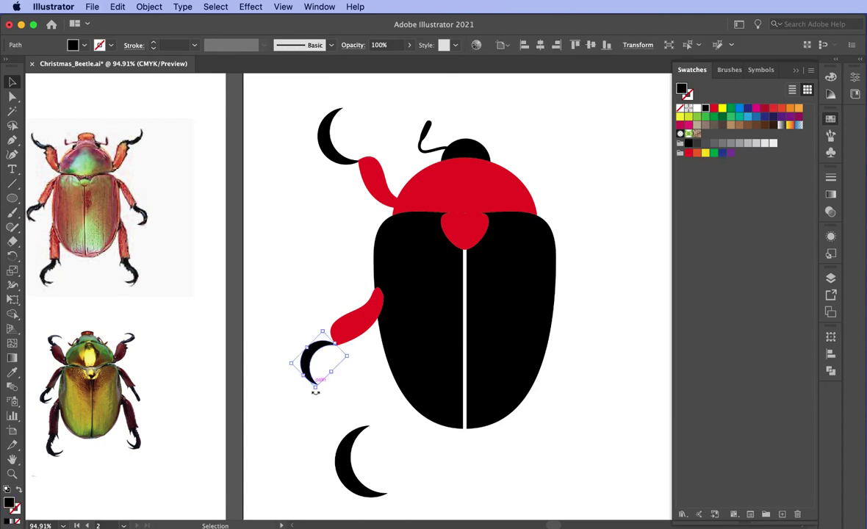
pyautogui.moveTo(316, 389); pyautogui.dragTo(313, 398)
pyautogui.moveTo(302, 364); pyautogui.dragTo(333, 358)
pyautogui.moveTo(349, 328); pyautogui.dragTo(359, 286)
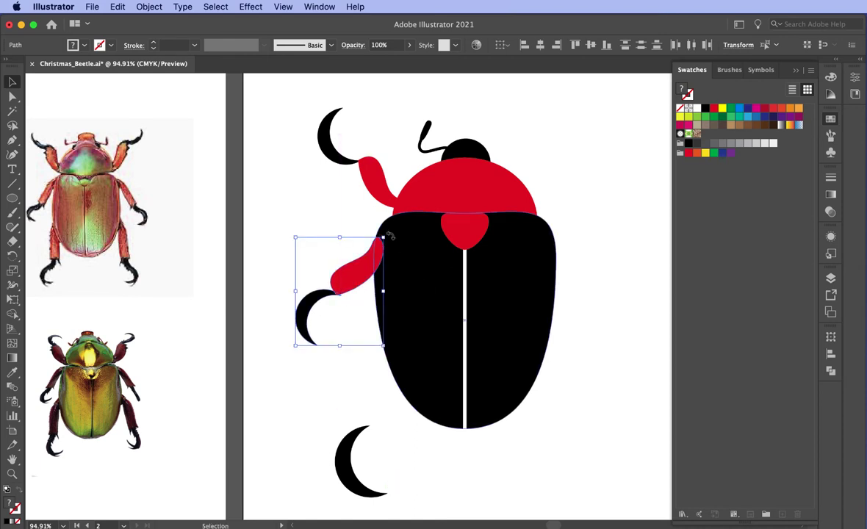
pyautogui.moveTo(390, 235); pyautogui.dragTo(385, 230)
# - Duplicate the red segment for the hind leg, reset its bounding box, make it slimmer and rotate it between the body and the lowest crescent
pyautogui.moveTo(361, 274); pyautogui.dragTo(417, 394)
pyautogui.click(335, 313)
pyautogui.click(149, 7)
pyautogui.moveTo(158, 21)
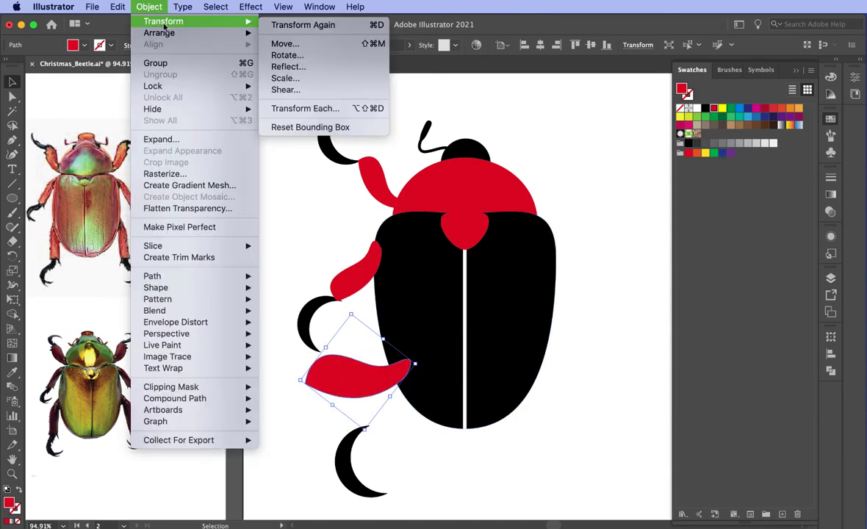
pyautogui.click(316, 127)
pyautogui.moveTo(357, 399); pyautogui.dragTo(358, 382)
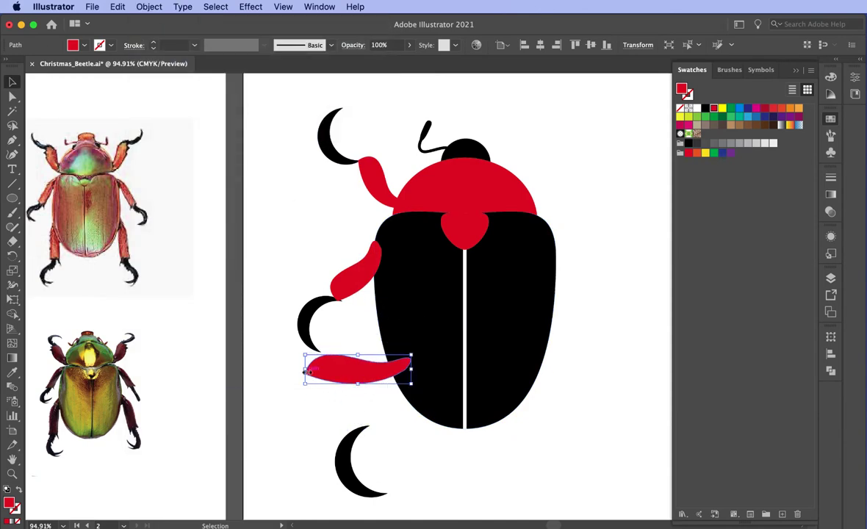
pyautogui.moveTo(420, 356); pyautogui.dragTo(373, 302)
pyautogui.moveTo(351, 392); pyautogui.dragTo(356, 403)
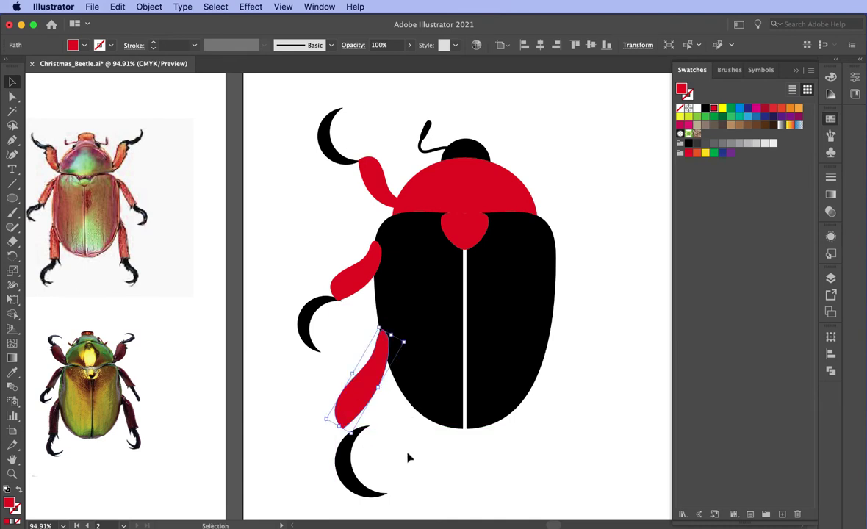
# - Move and rotate the lowest crescent so its upper tip joins the end of the hind red segment
pyautogui.click(407, 453)
pyautogui.moveTo(343, 473); pyautogui.dragTo(316, 476)
pyautogui.moveTo(364, 504); pyautogui.dragTo(375, 498)
pyautogui.moveTo(322, 455); pyautogui.dragTo(338, 444)
pyautogui.moveTo(375, 489); pyautogui.dragTo(379, 493)
pyautogui.click(434, 505)
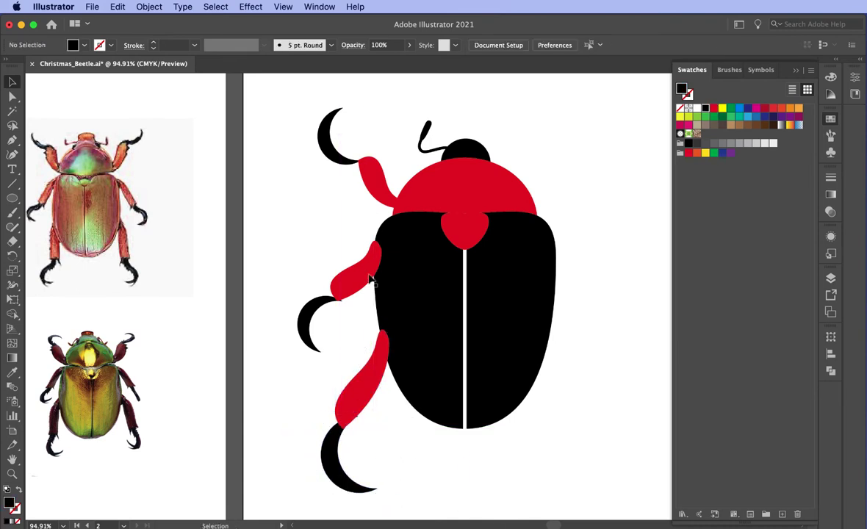
# - Shift the middle and uppermost crescents slightly towards the body so they overlap the ends of their red segments
pyautogui.moveTo(324, 302); pyautogui.dragTo(336, 301)
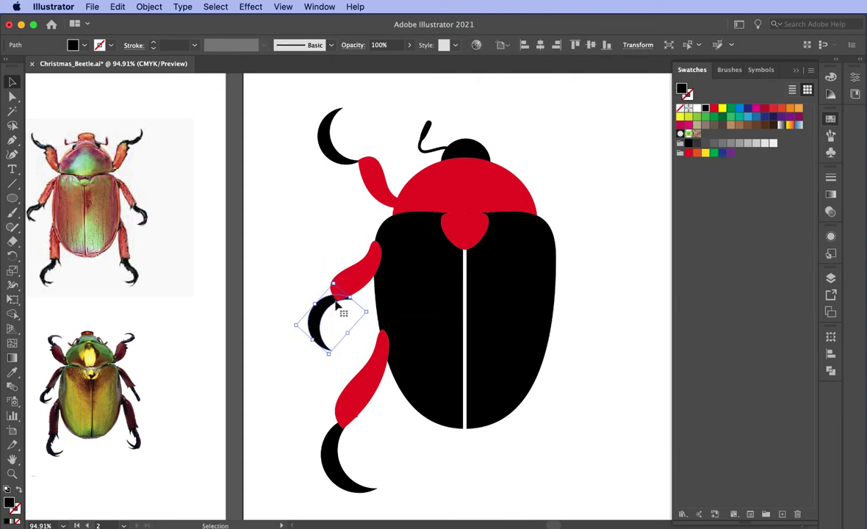
pyautogui.moveTo(331, 132); pyautogui.dragTo(337, 133)
pyautogui.click(410, 110)
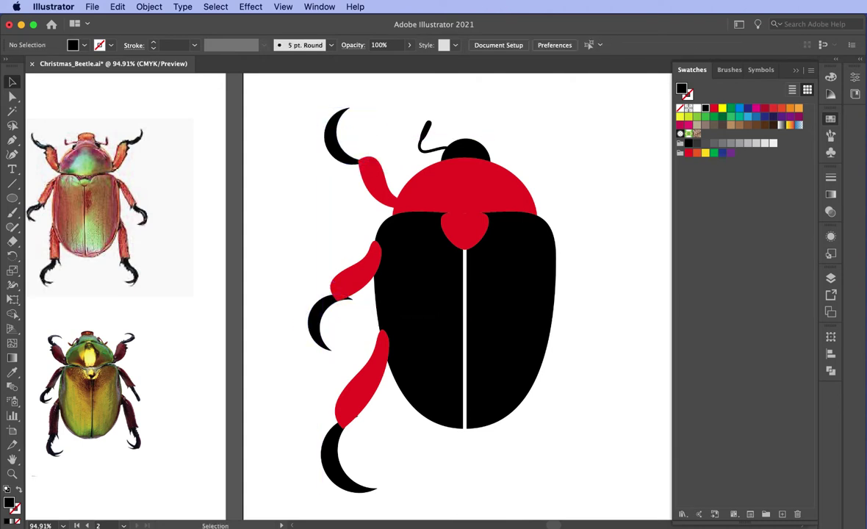
# - Erase the tip of the middle crescent that sticks out past the red leg segment
pyautogui.moveTo(276, 257); pyautogui.dragTo(350, 325)
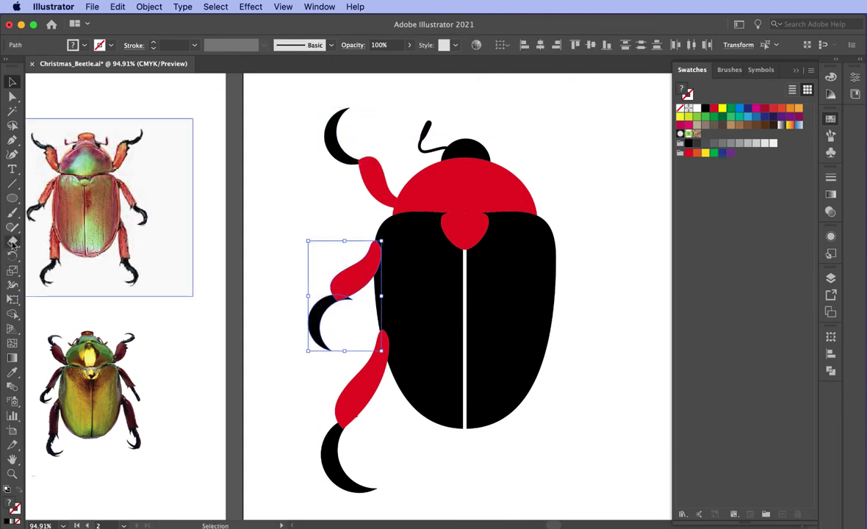
pyautogui.click(12, 241)
pyautogui.click(12, 474)
pyautogui.moveTo(315, 291); pyautogui.dragTo(603, 418)
pyautogui.click(12, 82)
pyautogui.click(343, 354)
pyautogui.moveTo(371, 370)
pyautogui.mouseDown()
pyautogui.moveTo(379, 366)
pyautogui.moveTo(348, 368)
pyautogui.mouseUp()
pyautogui.press('Down')
pyautogui.press('Up')
pyautogui.press('Up')
pyautogui.hotkey('shift', 'e')
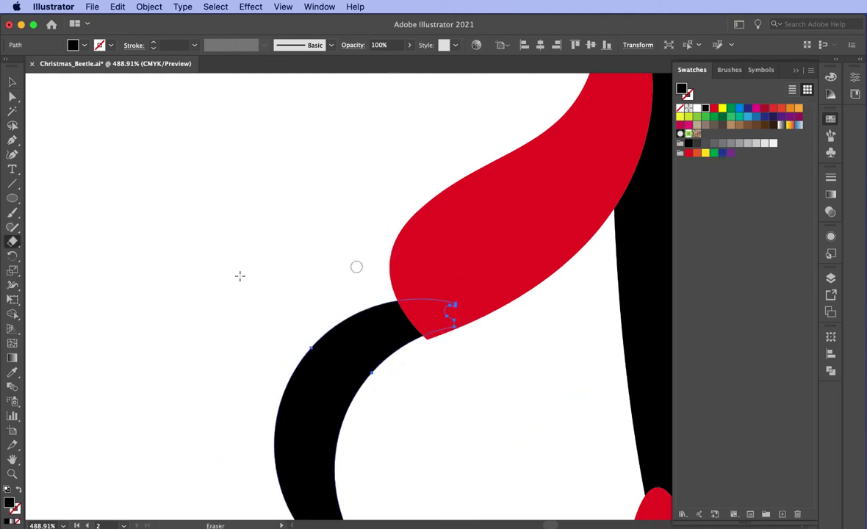
pyautogui.scroll(-10, 528, 324)
pyautogui.press('super+0')
pyautogui.press('v')
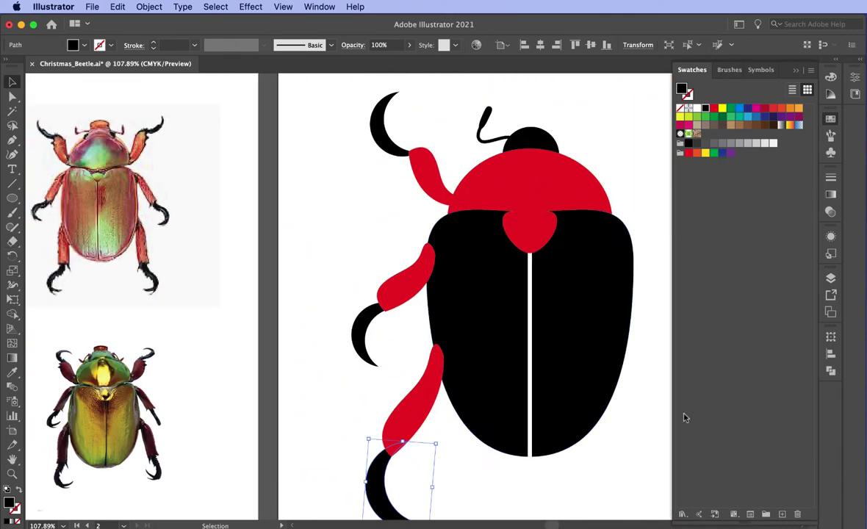
# - Arrange the head, body shapes, centre line and antenna in front of the legs
pyautogui.click(656, 446)
pyautogui.moveTo(627, 465); pyautogui.dragTo(539, 439)
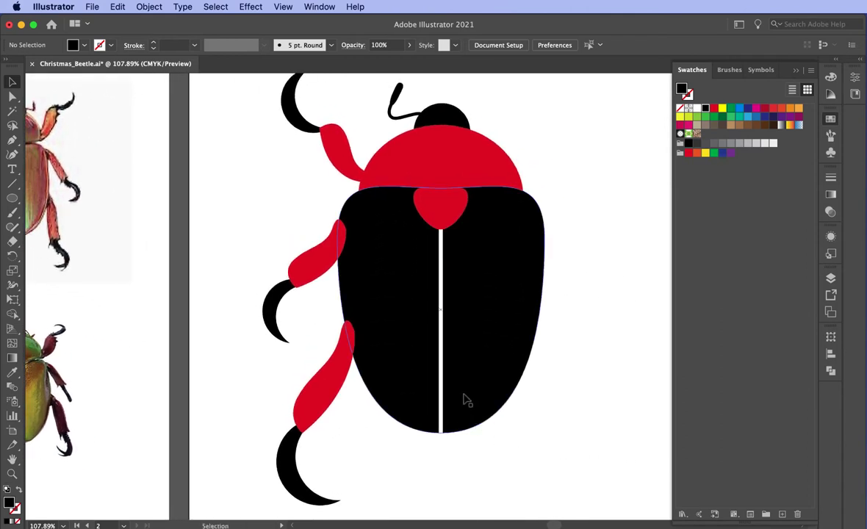
pyautogui.moveTo(384, 82); pyautogui.dragTo(518, 283)
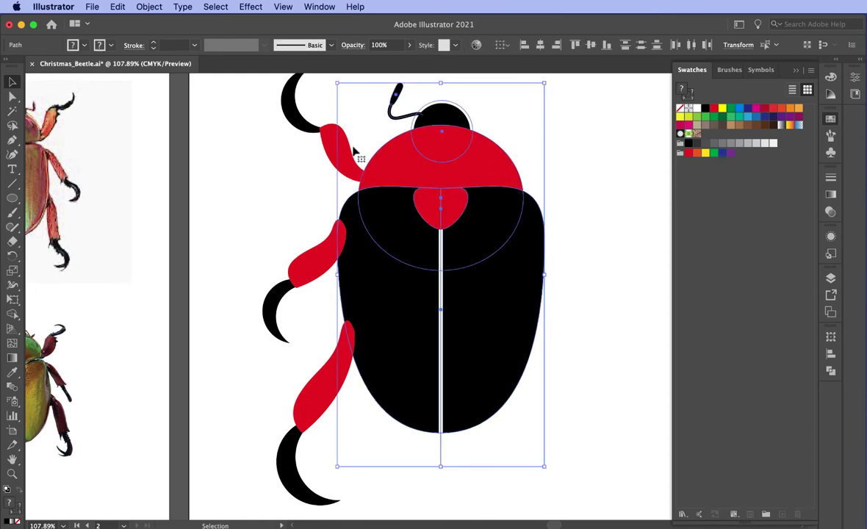
pyautogui.press('a')
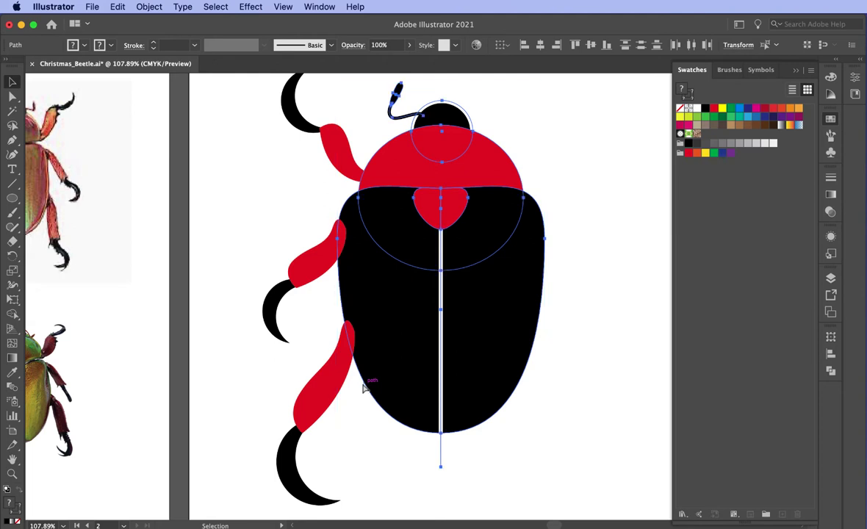
pyautogui.press('super+x')
pyautogui.press('super+f')
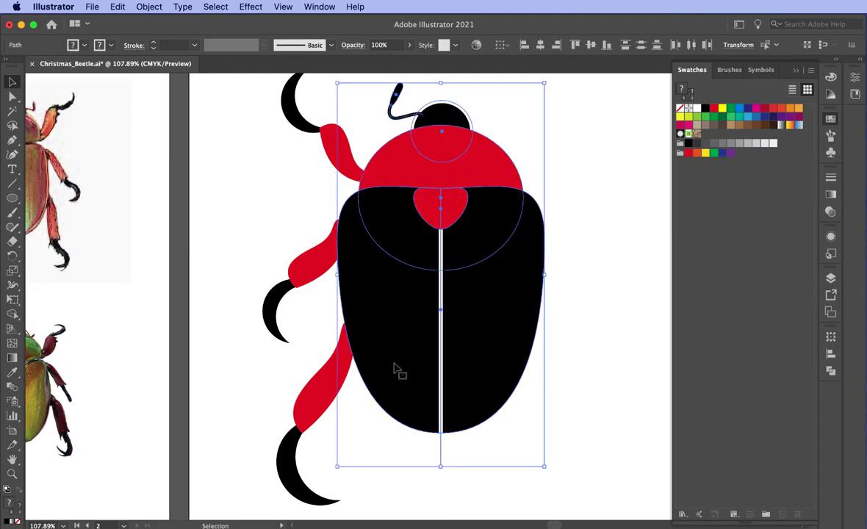
pyautogui.click(598, 278)
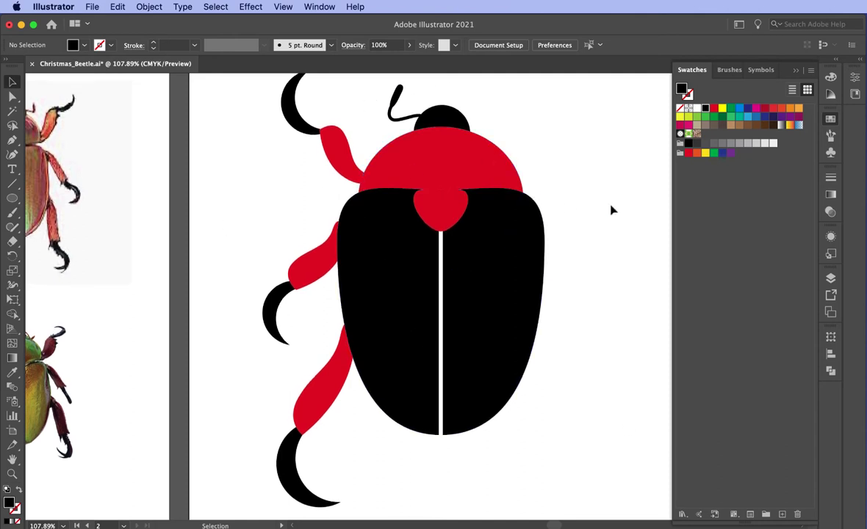
# - Give the head, red upper body, wing case and small red shape a white 5 pt stroke
pyautogui.moveTo(566, 409); pyautogui.dragTo(446, 126)
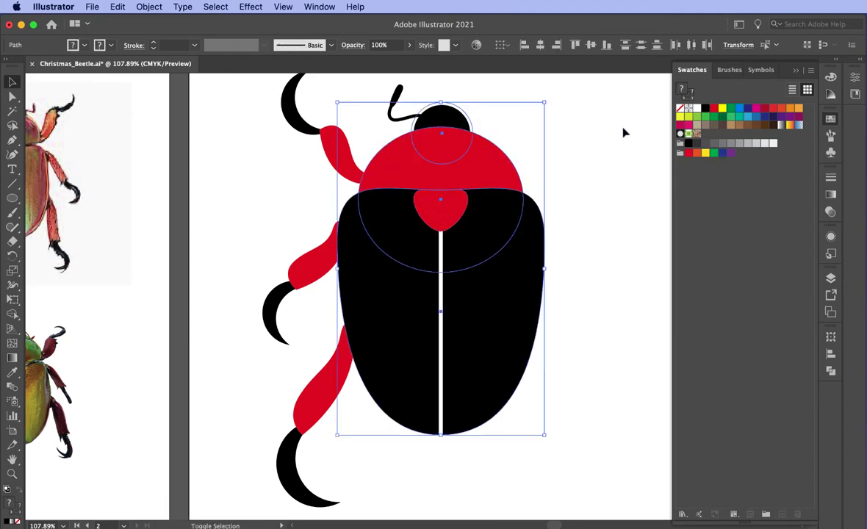
pyautogui.keyDown('shift'); pyautogui.click(441, 206); pyautogui.keyUp('shift')
pyautogui.click(697, 109)
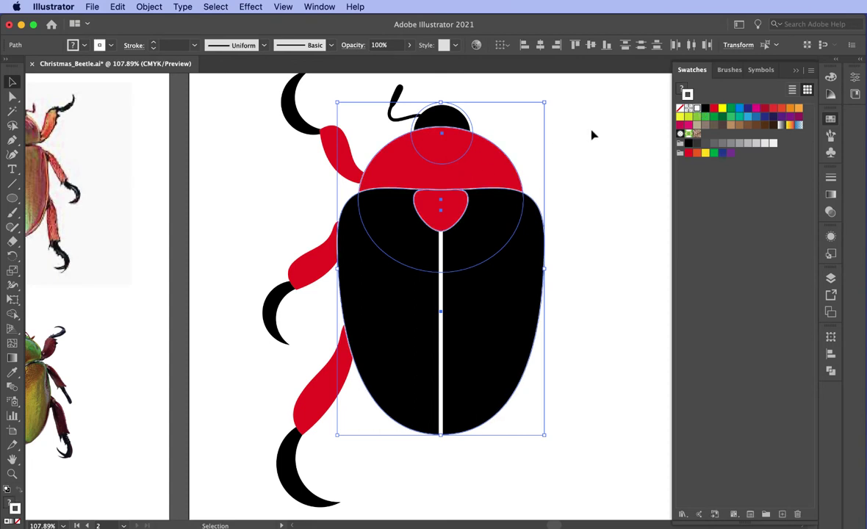
pyautogui.click(831, 177)
pyautogui.click(720, 188)
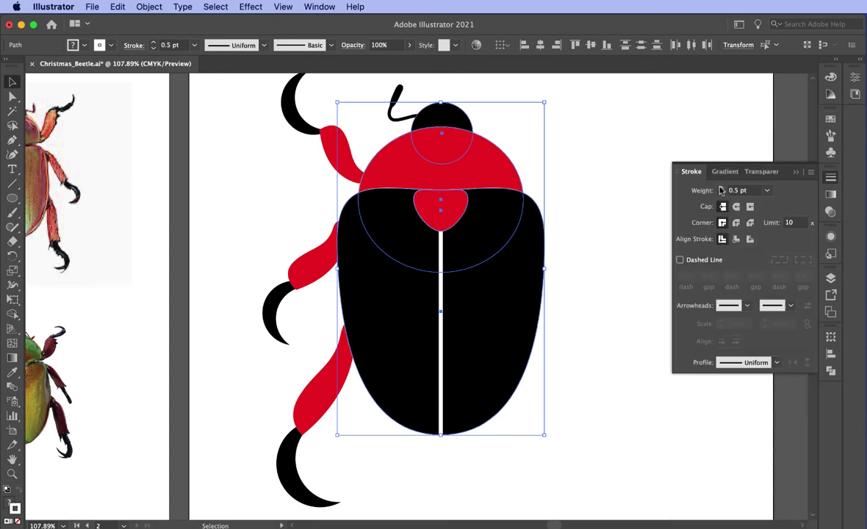
pyautogui.click(721, 188)
pyautogui.click(721, 188)
pyautogui.click(721, 188)
pyautogui.click(720, 188)
pyautogui.click(720, 188)
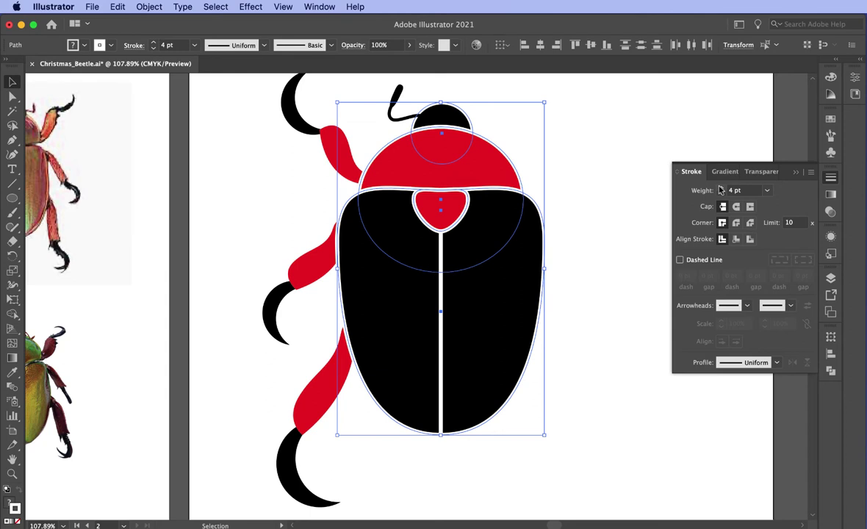
pyautogui.click(720, 188)
# - Set the white centre line's stroke weight to 5 pt
pyautogui.click(603, 139)
pyautogui.click(440, 246)
pyautogui.click(720, 188)
pyautogui.click(599, 91)
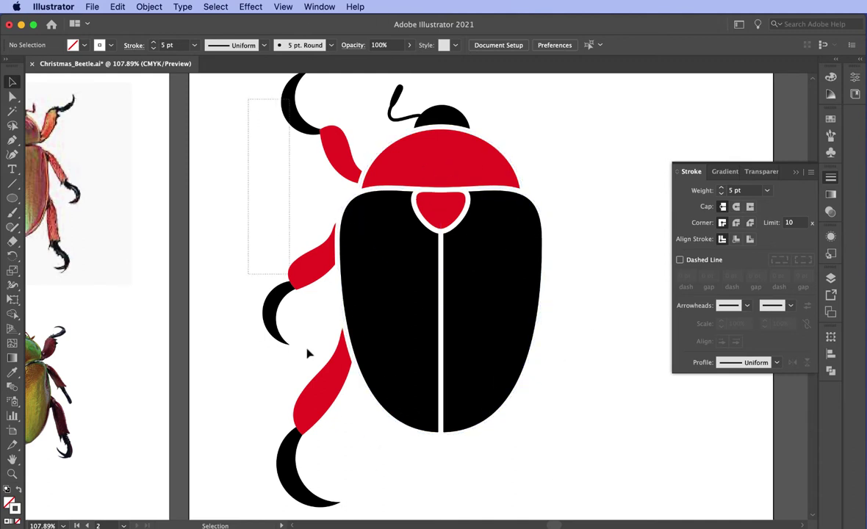
# - Reflect a copy of the three legs and the antenna across the vertical axis
pyautogui.moveTo(309, 354); pyautogui.dragTo(333, 458)
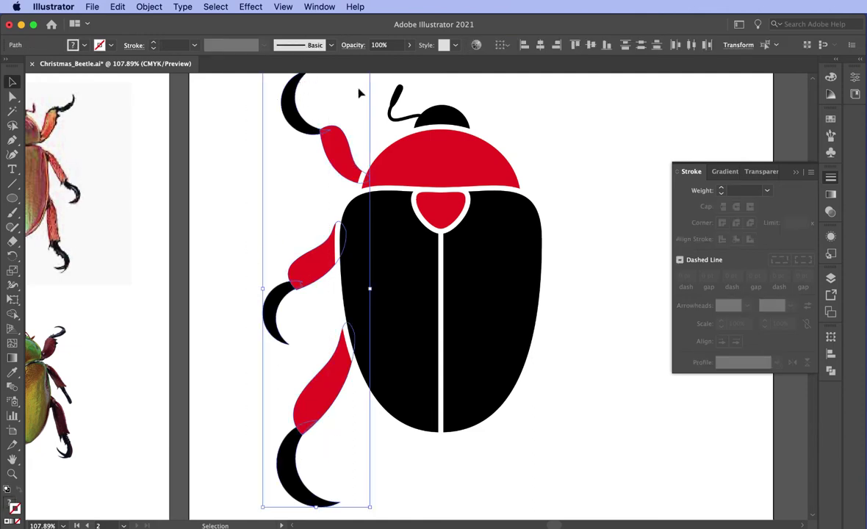
pyautogui.keyDown('shift'); pyautogui.click(400, 124); pyautogui.keyUp('shift')
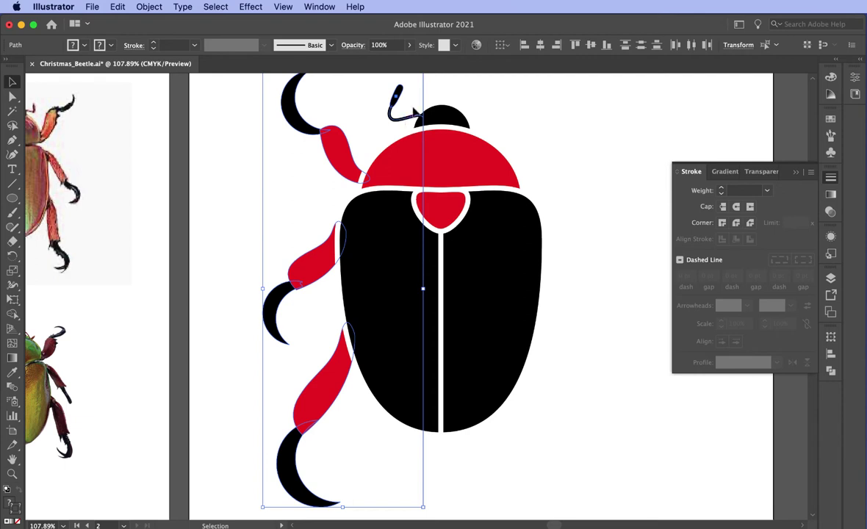
pyautogui.rightClick(390, 114)
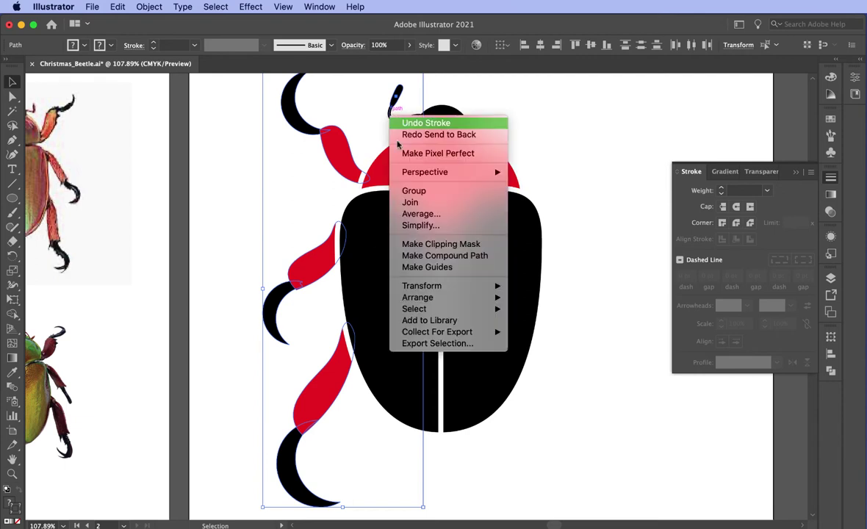
pyautogui.moveTo(426, 285)
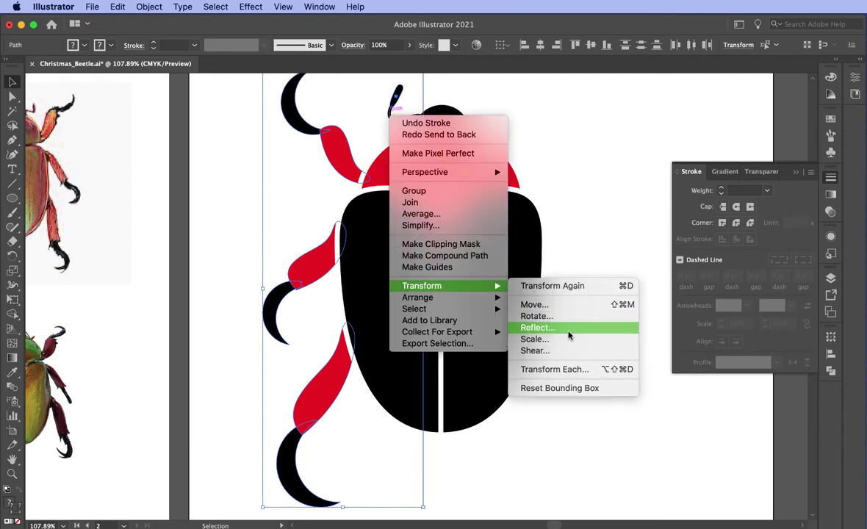
pyautogui.click(537, 327)
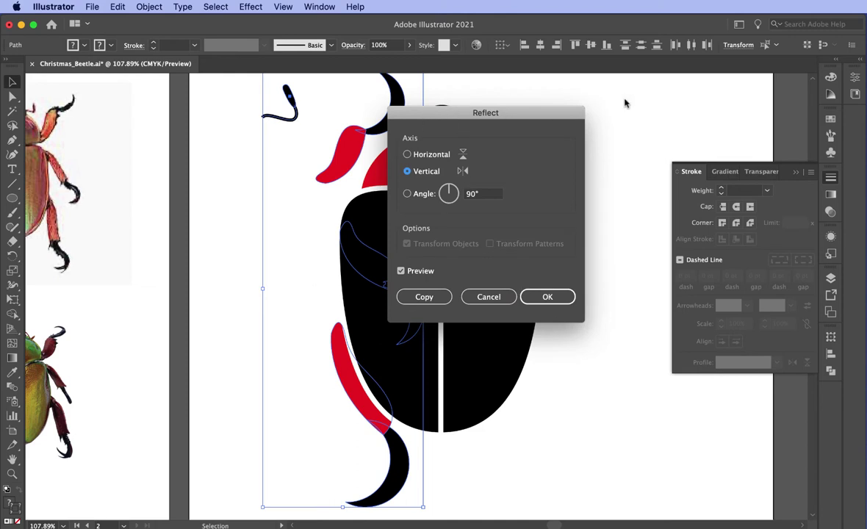
pyautogui.moveTo(498, 112); pyautogui.dragTo(754, 107)
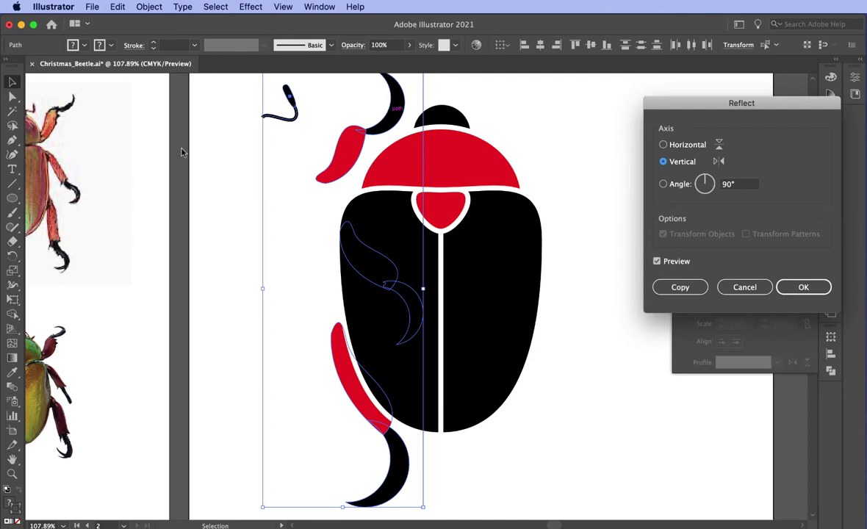
pyautogui.click(687, 286)
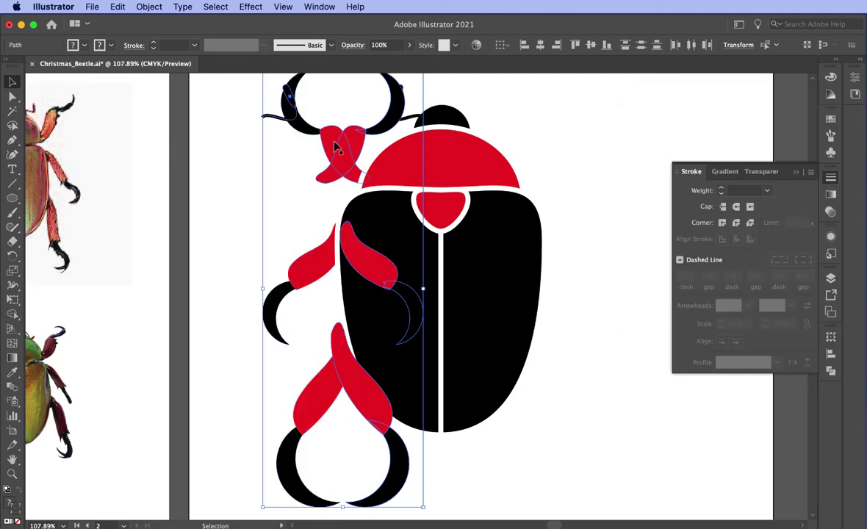
# - Move the mirrored legs and antenna horizontally to the opposite side of the beetle, matching the spacing of the originals
pyautogui.hotkey('shift', 'Right')
pyautogui.hotkey('shift', 'Right')
pyautogui.hotkey('shift', 'Right')
pyautogui.hotkey('shift', 'Right')
pyautogui.hotkey('shift', 'Right')
pyautogui.hotkey('shift', 'Right')
pyautogui.hotkey('shift', 'Right')
pyautogui.hotkey('shift', 'Right')
pyautogui.hotkey('shift', 'Right')
pyautogui.hotkey('shift', 'Right')
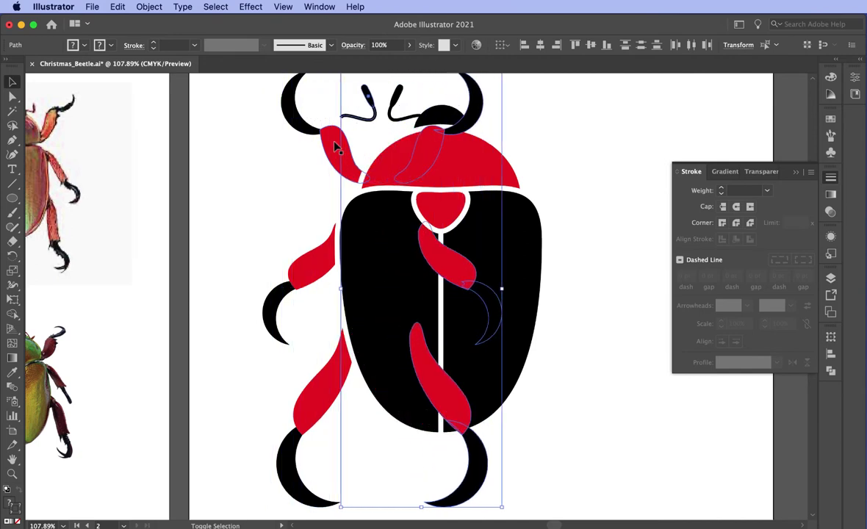
pyautogui.hotkey('shift', 'Right')
pyautogui.hotkey('shift', 'Right')
pyautogui.hotkey('shift', 'Right')
pyautogui.hotkey('shift', 'Right')
pyautogui.hotkey('shift', 'Right')
pyautogui.hotkey('shift', 'Right')
pyautogui.hotkey('shift', 'Right')
pyautogui.hotkey('shift', 'Right')
pyautogui.hotkey('shift', 'Right')
pyautogui.hotkey('shift', 'Right')
pyautogui.hotkey('shift', 'Right')
pyautogui.hotkey('shift', 'Right')
pyautogui.hotkey('shift', 'Right')
pyautogui.hotkey('shift', 'Right')
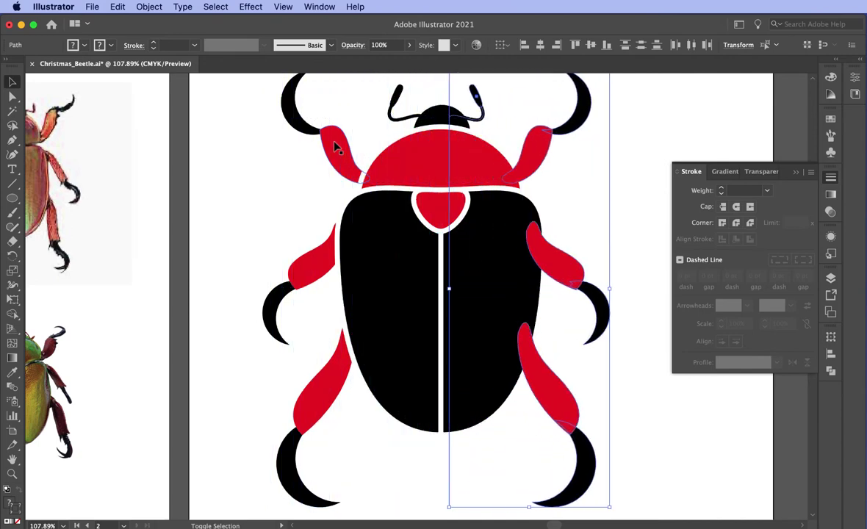
pyautogui.hotkey('shift', 'Right')
pyautogui.press('Right')
pyautogui.press('Right')
pyautogui.press('Right')
pyautogui.press('Right')
pyautogui.press('Right')
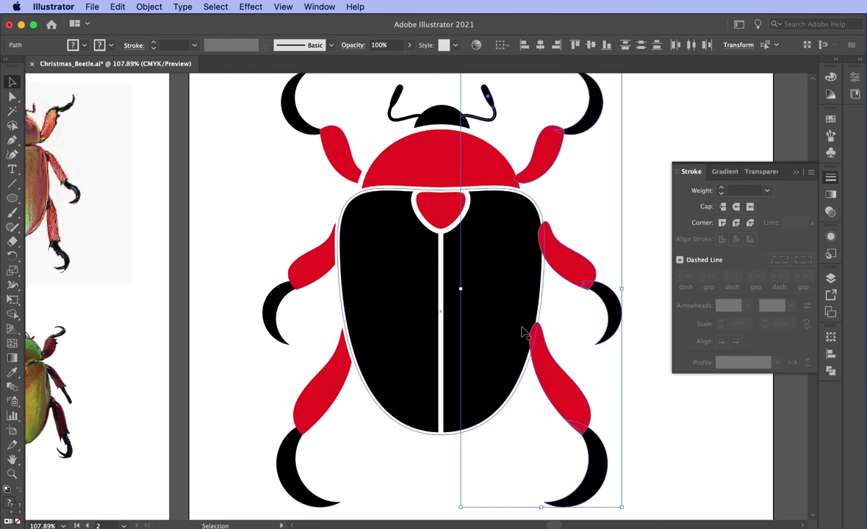
# - Send the mirrored legs and antenna behind the beetle's body and deselect them
pyautogui.rightClick(571, 277)
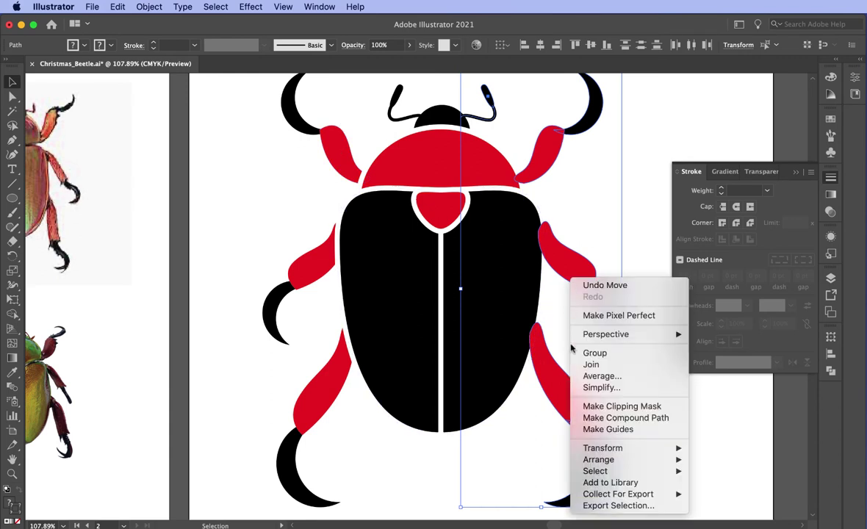
pyautogui.moveTo(582, 461)
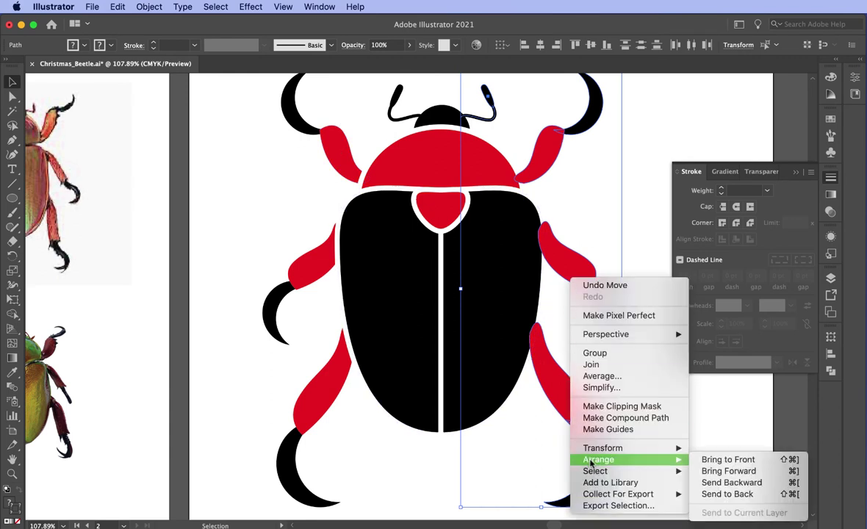
pyautogui.click(720, 495)
pyautogui.click(599, 183)
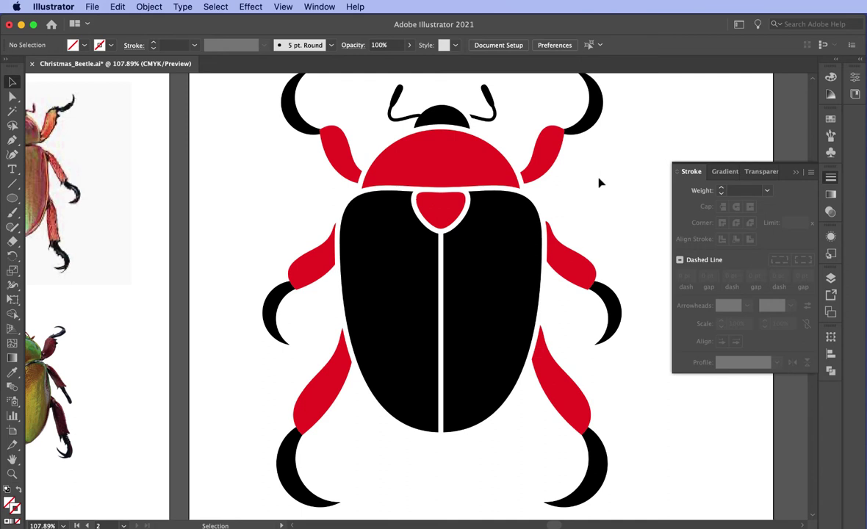
# - Select all the beetle shapes and convert their strokes to outlined shapes
pyautogui.moveTo(213, 78); pyautogui.dragTo(644, 471)
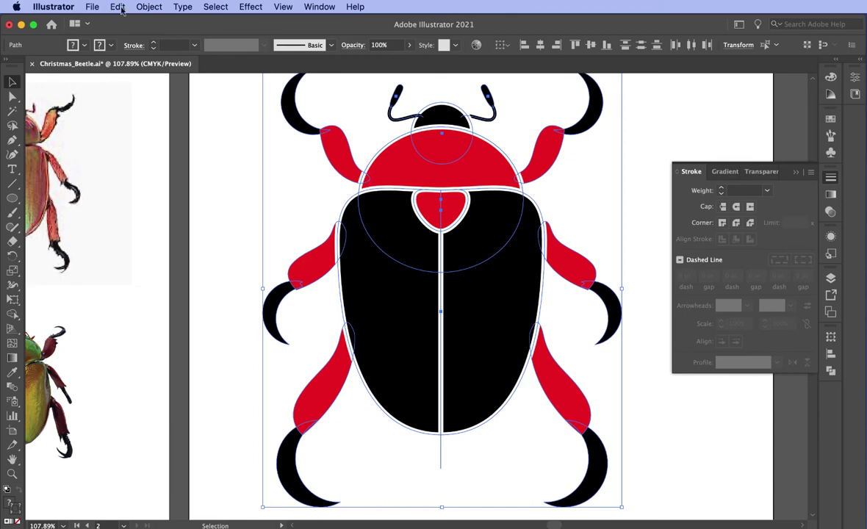
pyautogui.click(144, 7)
pyautogui.moveTo(156, 280)
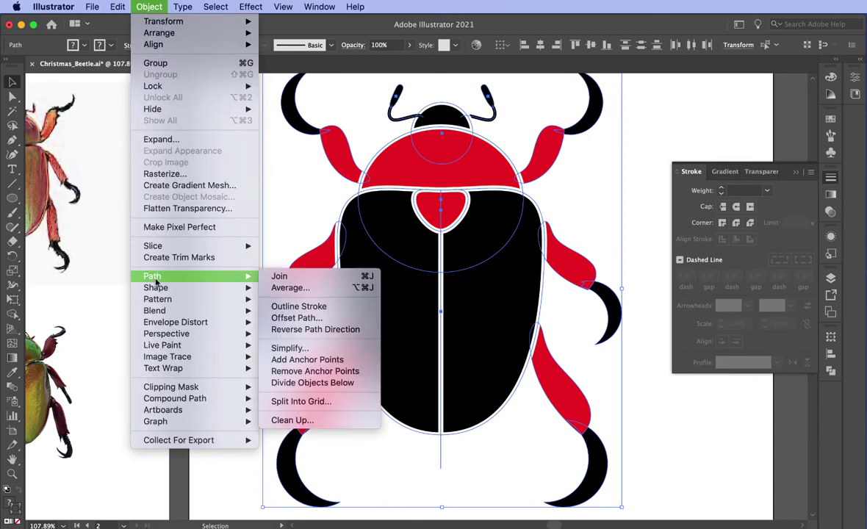
pyautogui.click(339, 307)
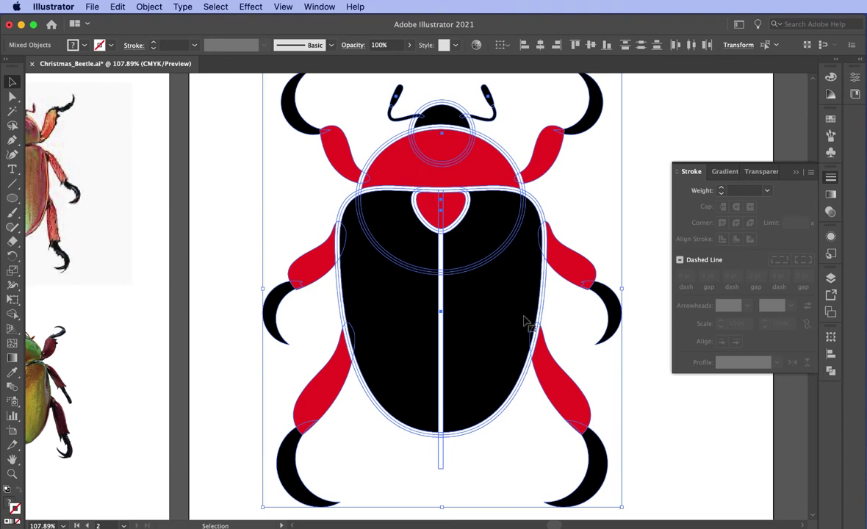
pyautogui.scroll(2, 526, 321)
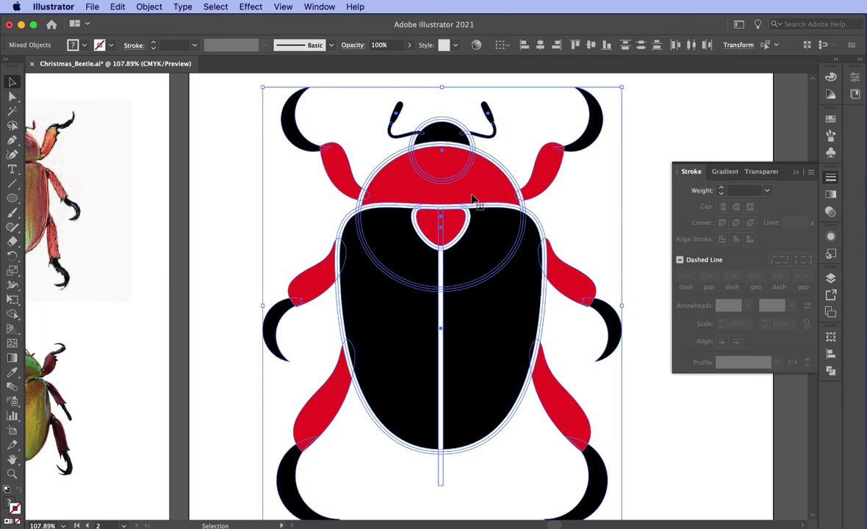
# - Combine all the selected beetle shapes with the Pathfinder Merge operation and deselect the result
pyautogui.click(857, 63)
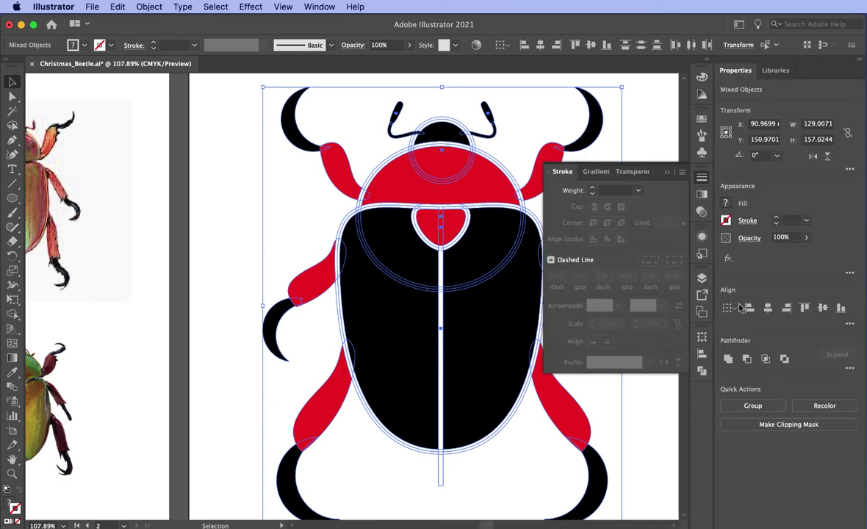
pyautogui.click(849, 369)
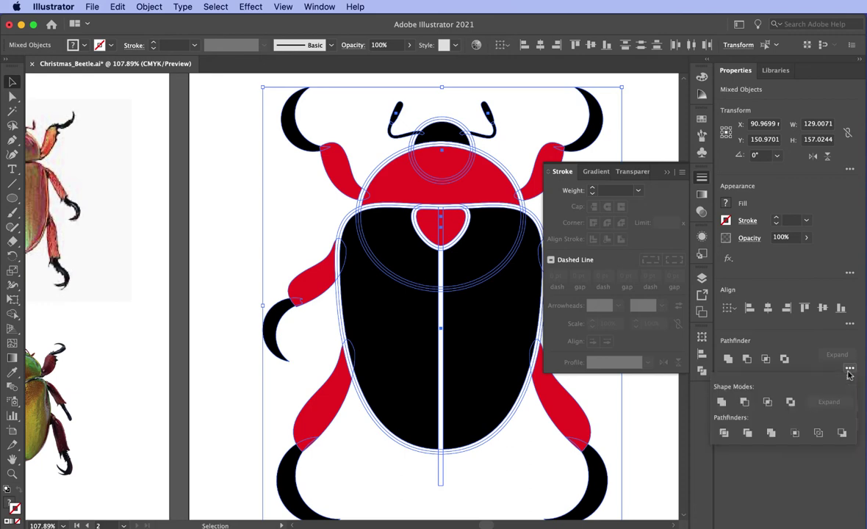
pyautogui.click(771, 433)
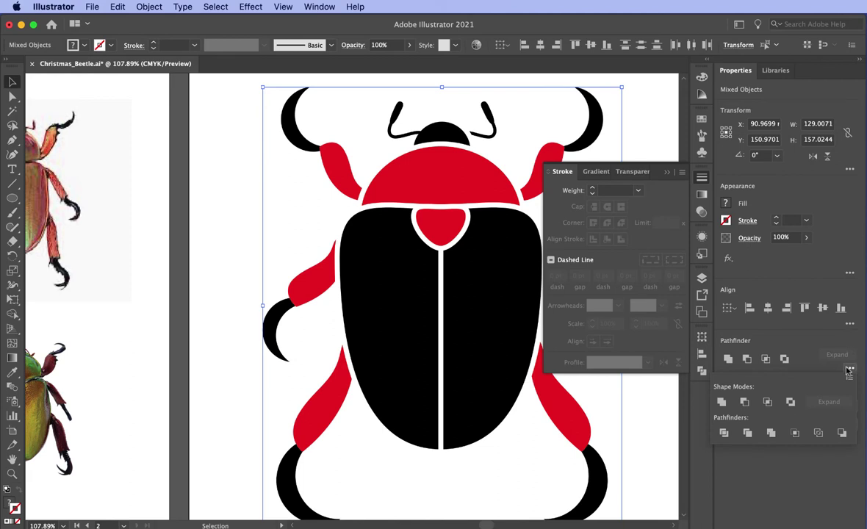
pyautogui.press('super+shift+a')
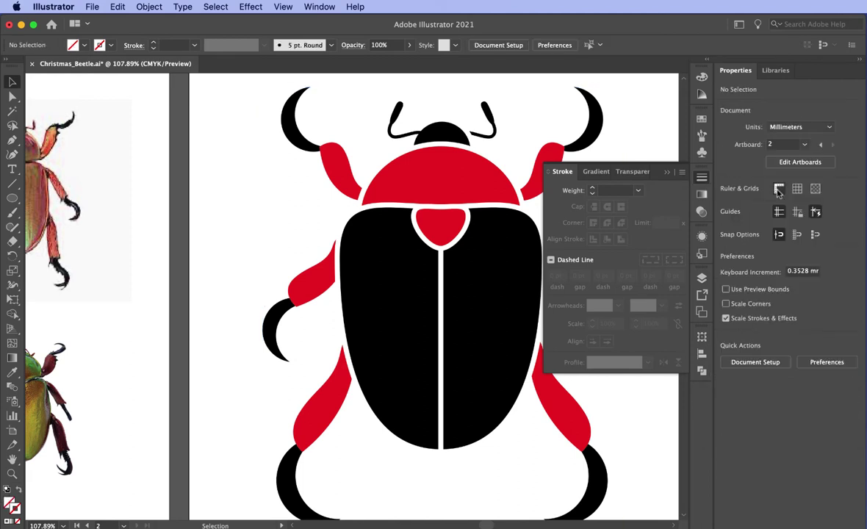
# - Isolate the merged beetle group, select every piece with the same white fill colour, and delete them
pyautogui.click(701, 180)
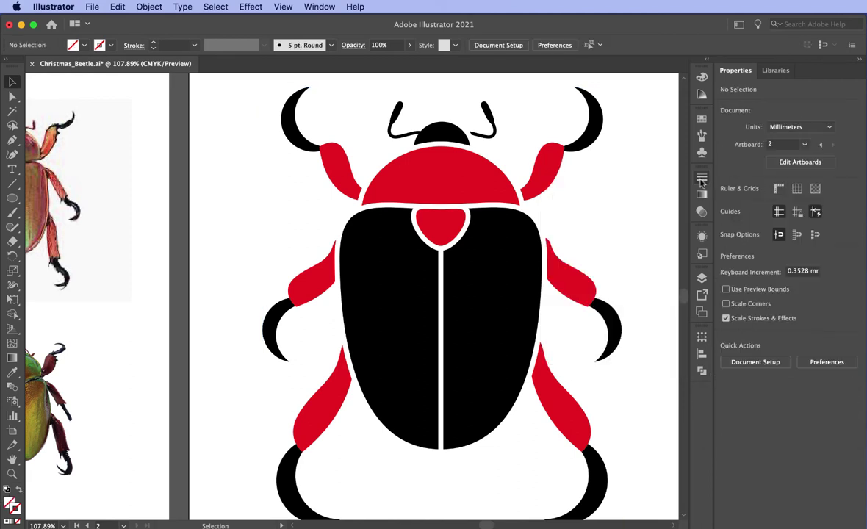
pyautogui.click(510, 315)
pyautogui.doubleClick(511, 315)
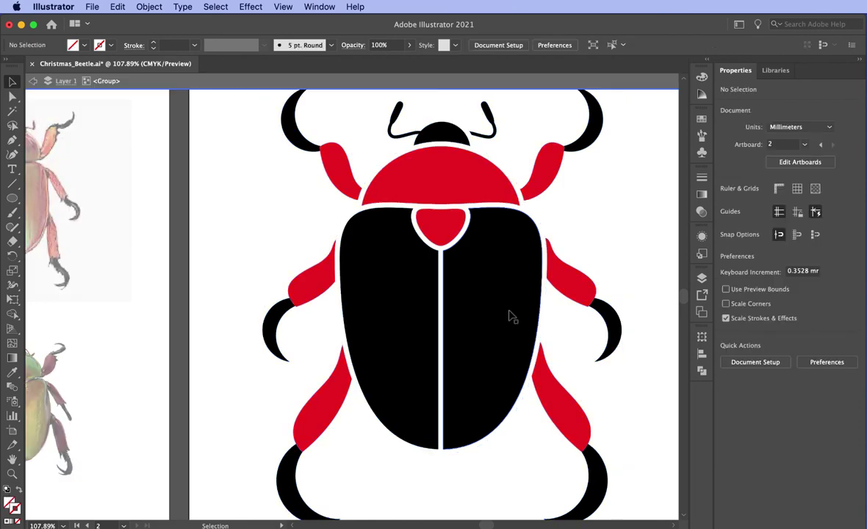
pyautogui.click(523, 200)
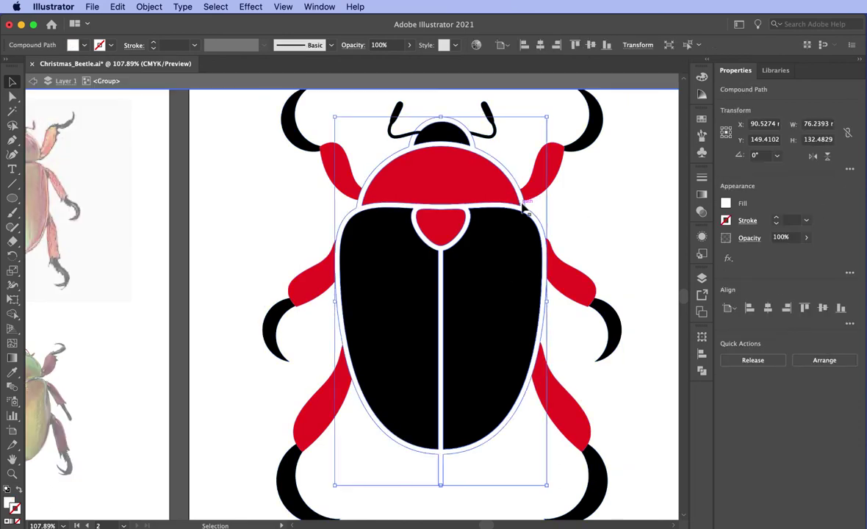
pyautogui.press('Delete')
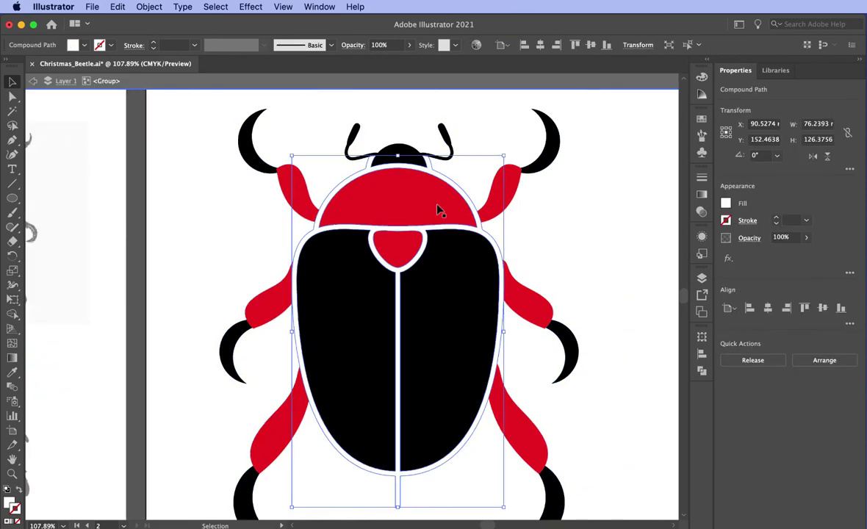
pyautogui.click(216, 7)
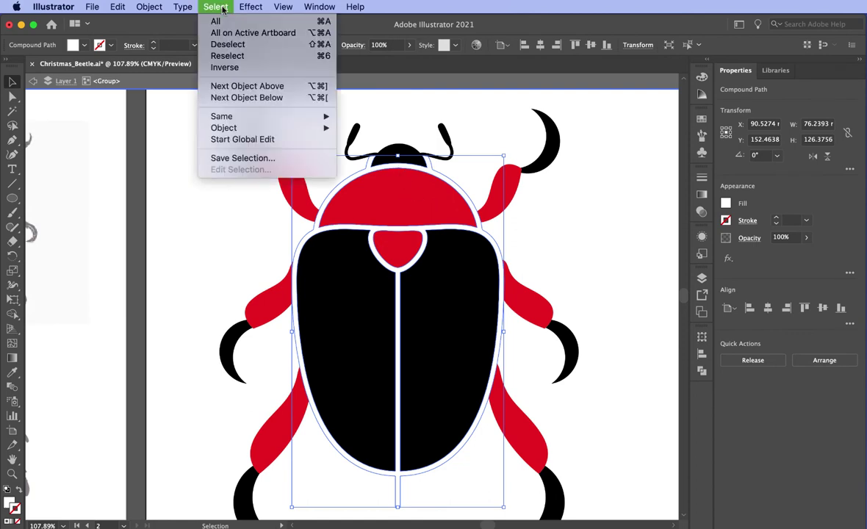
pyautogui.moveTo(228, 116)
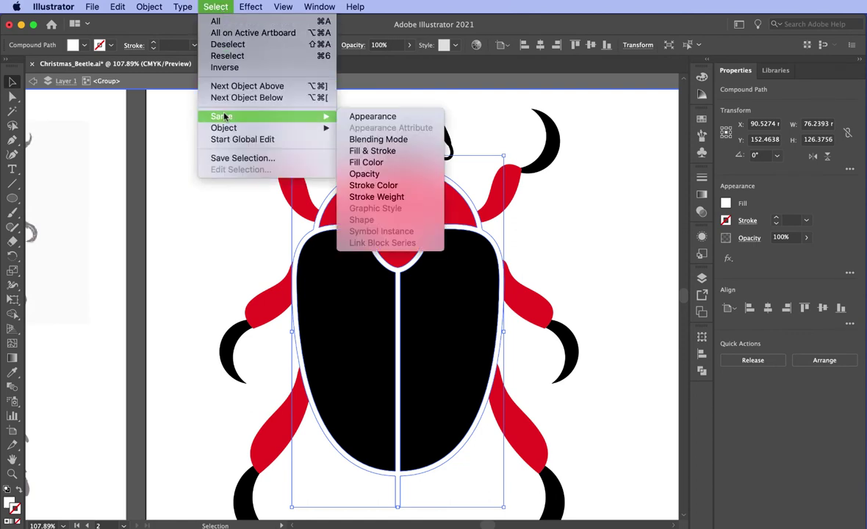
pyautogui.click(367, 166)
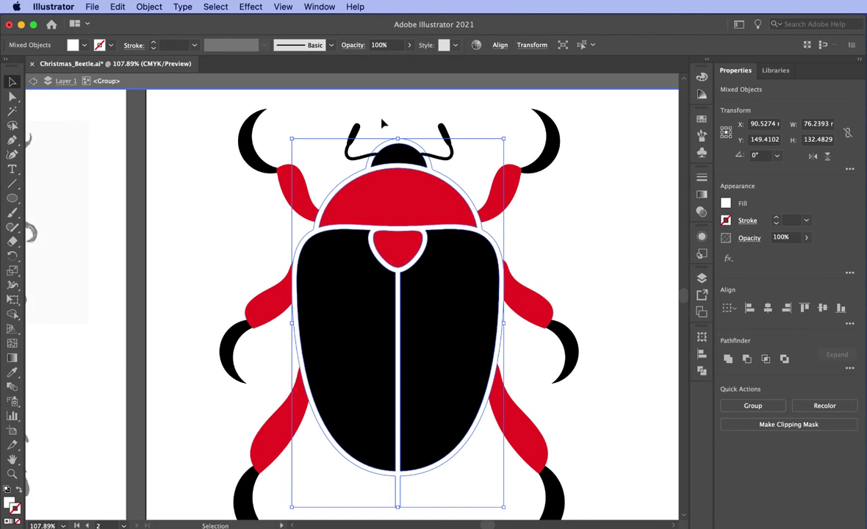
pyautogui.click(382, 124)
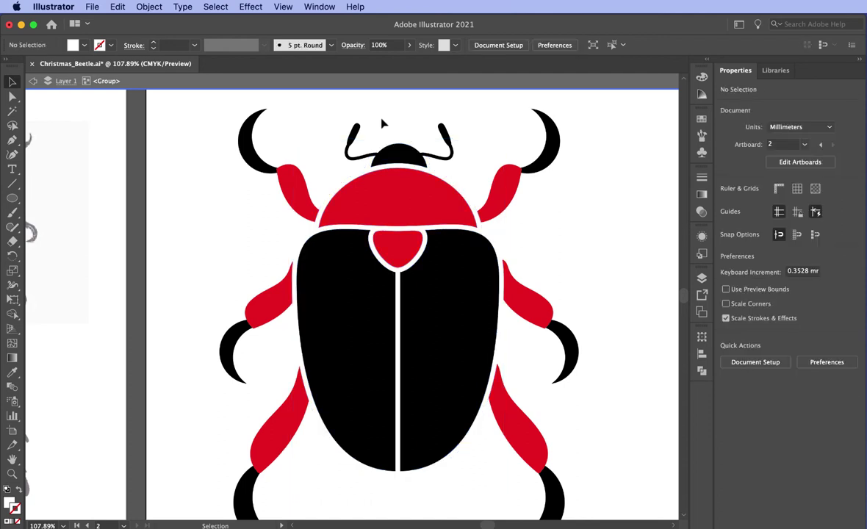
# - Leave group isolation, fill the entire beetle group with black, and deselect it
pyautogui.click(433, 304)
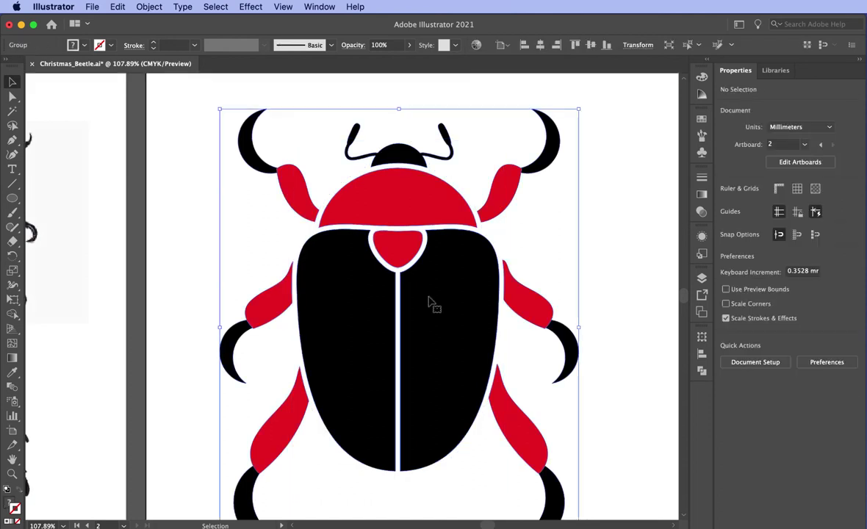
pyautogui.click(701, 119)
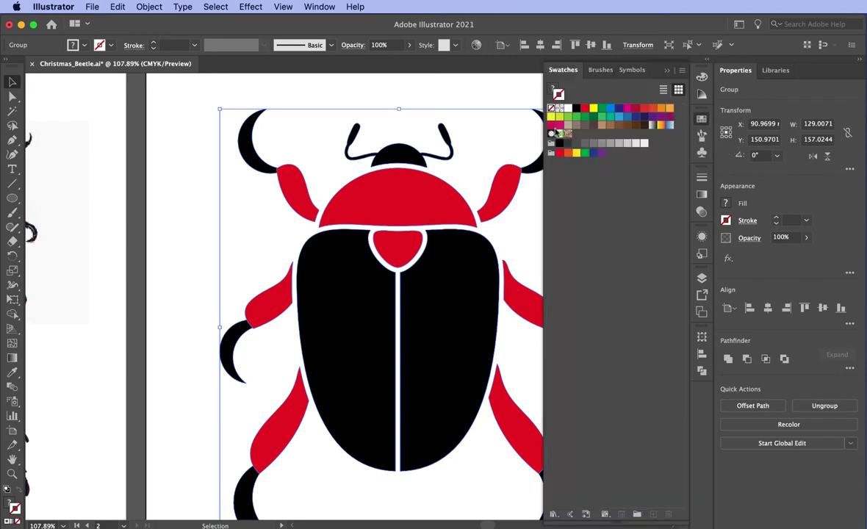
pyautogui.click(576, 108)
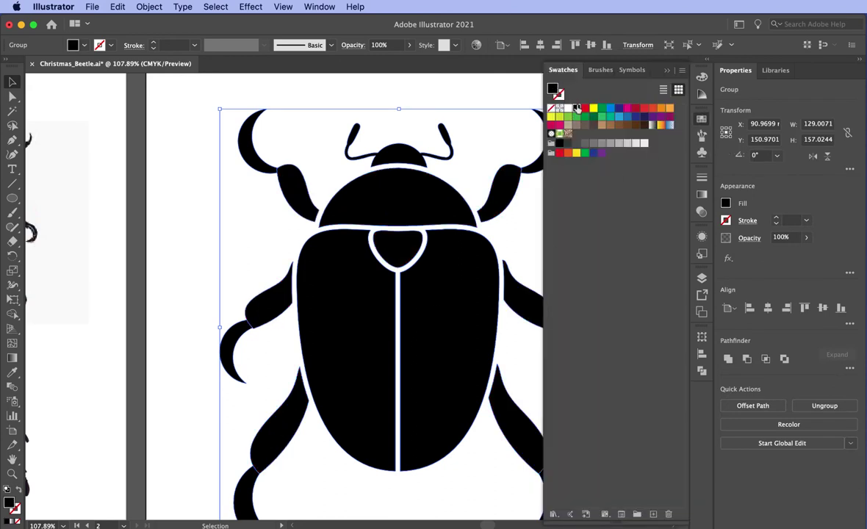
pyautogui.click(434, 114)
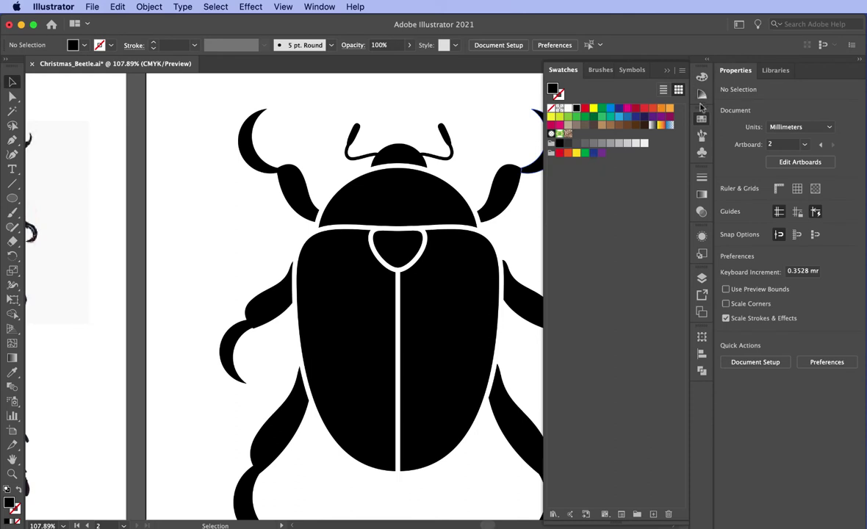
pyautogui.click(701, 119)
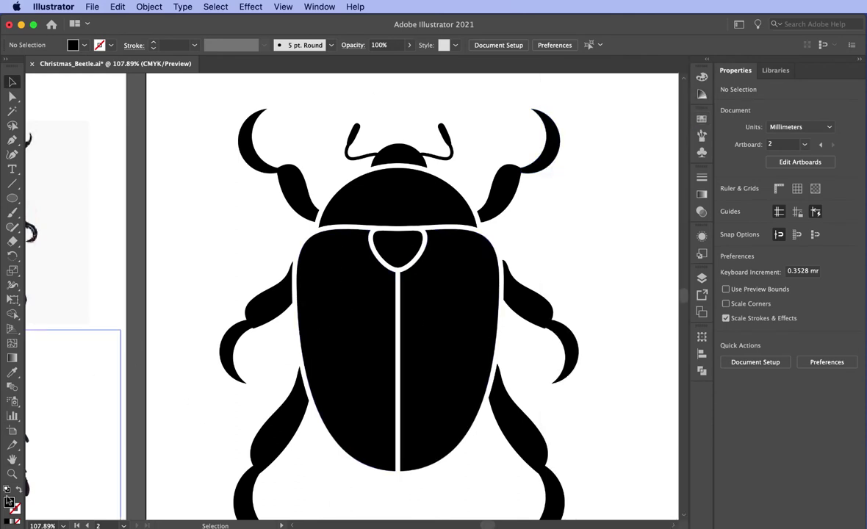
# - Draw a black rectangle about 183 by 206 mm that covers the whole beetle
pyautogui.click(11, 473)
pyautogui.moveTo(464, 437); pyautogui.dragTo(407, 418)
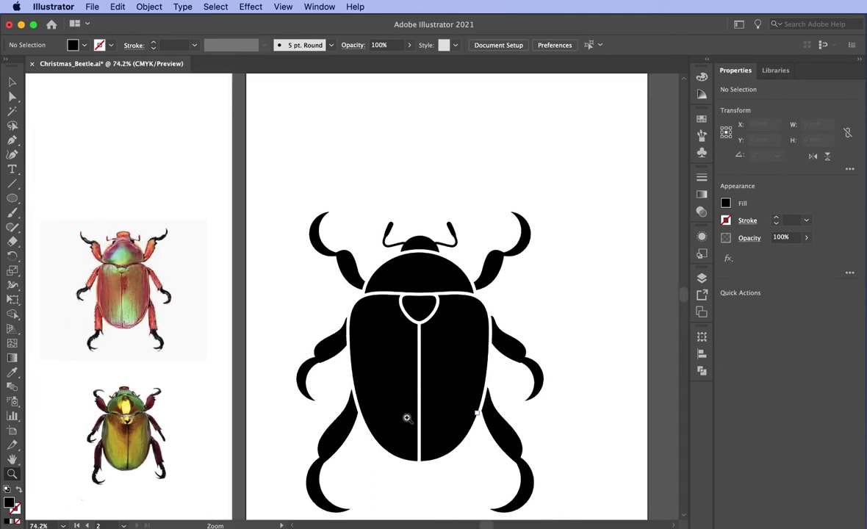
pyautogui.scroll(-3, 495, 361)
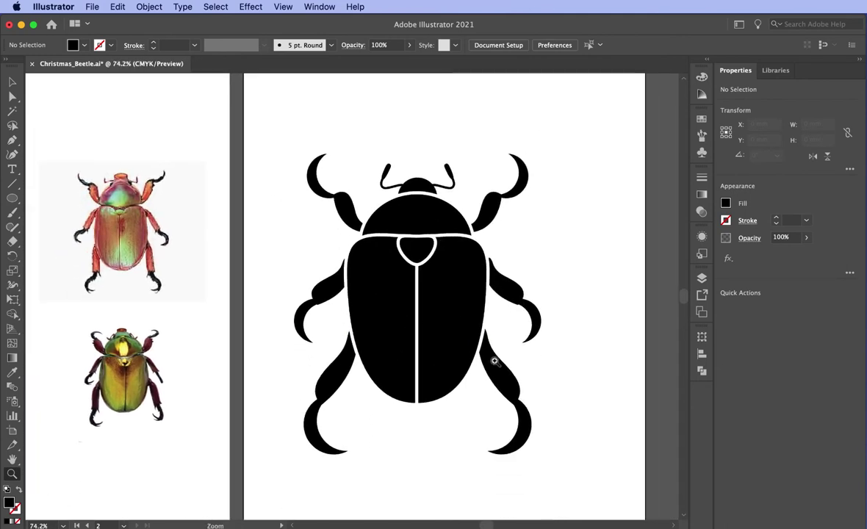
pyautogui.click(13, 199)
pyautogui.click(70, 199)
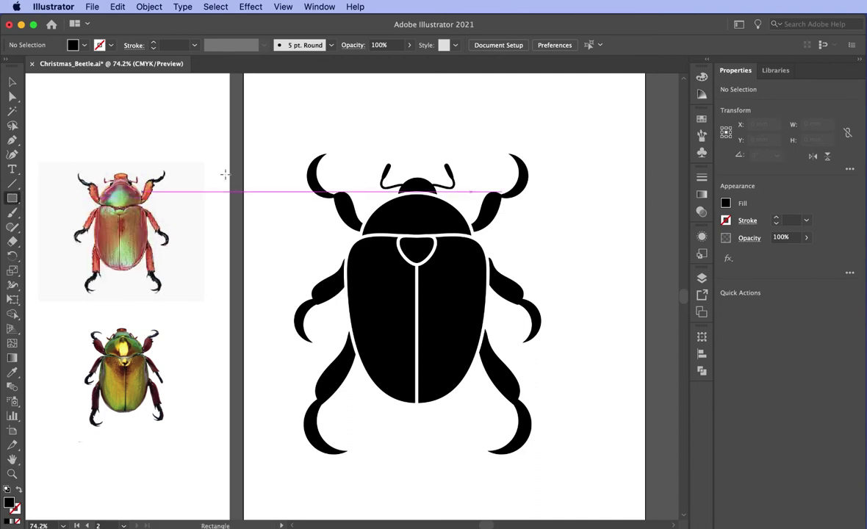
pyautogui.moveTo(258, 92)
pyautogui.mouseDown()
pyautogui.moveTo(537, 478)
pyautogui.moveTo(631, 471)
pyautogui.moveTo(609, 487)
pyautogui.mouseUp()
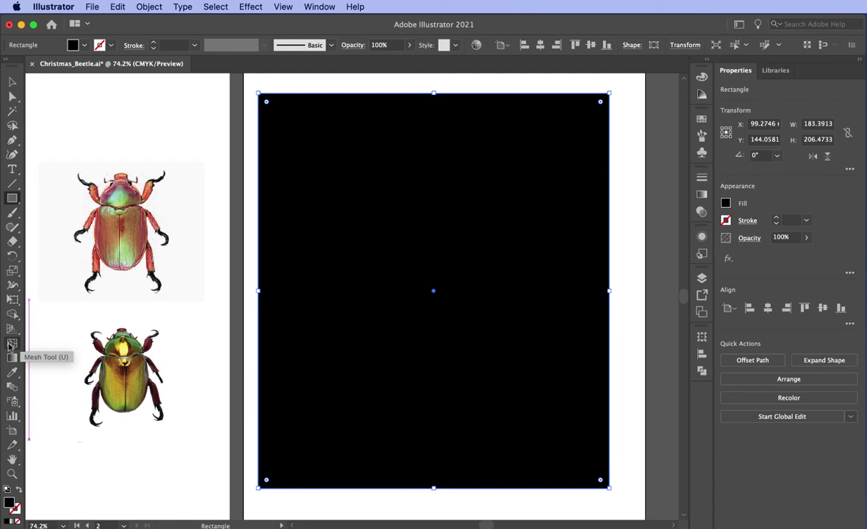
# - Divide the rectangle with the Mesh tool, adding three vertical and three horizontal mesh lines across its middle area
pyautogui.click(12, 343)
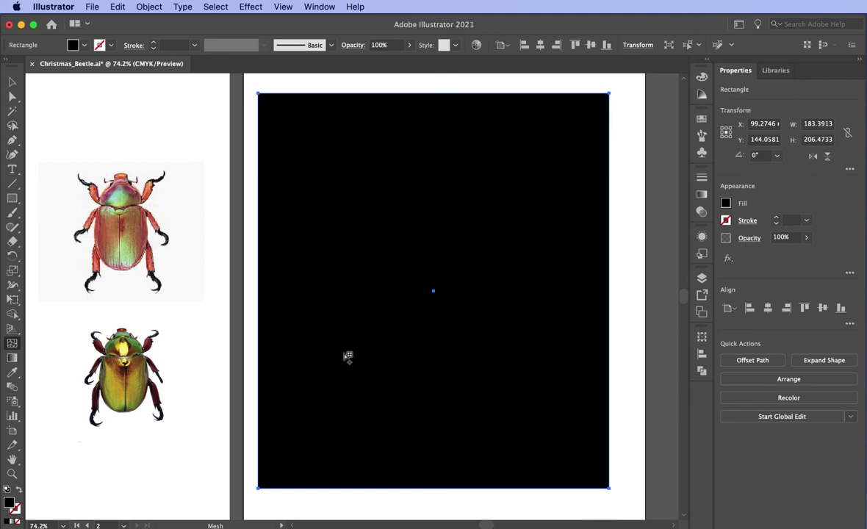
pyautogui.click(344, 353)
pyautogui.click(490, 231)
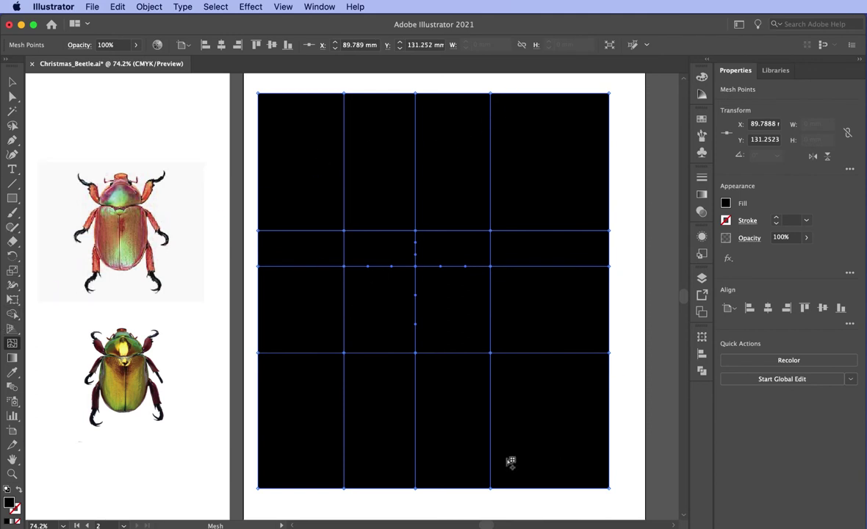
# - Select the mesh point at the rectangle's upper-left corner and colour it with a green swatch
pyautogui.click(702, 120)
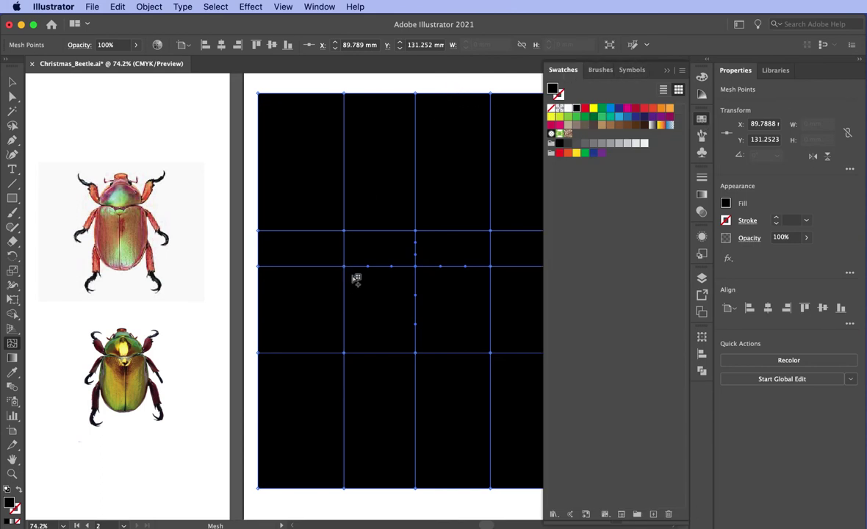
pyautogui.moveTo(394, 308); pyautogui.dragTo(298, 314)
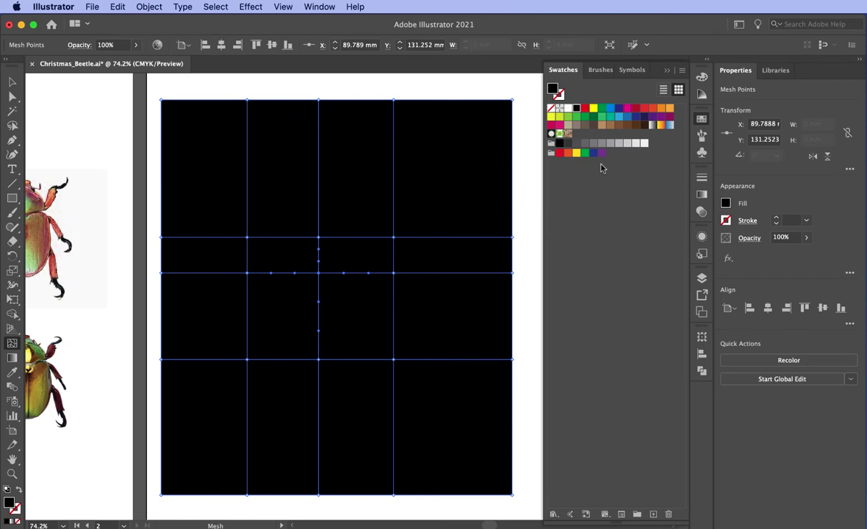
pyautogui.click(13, 97)
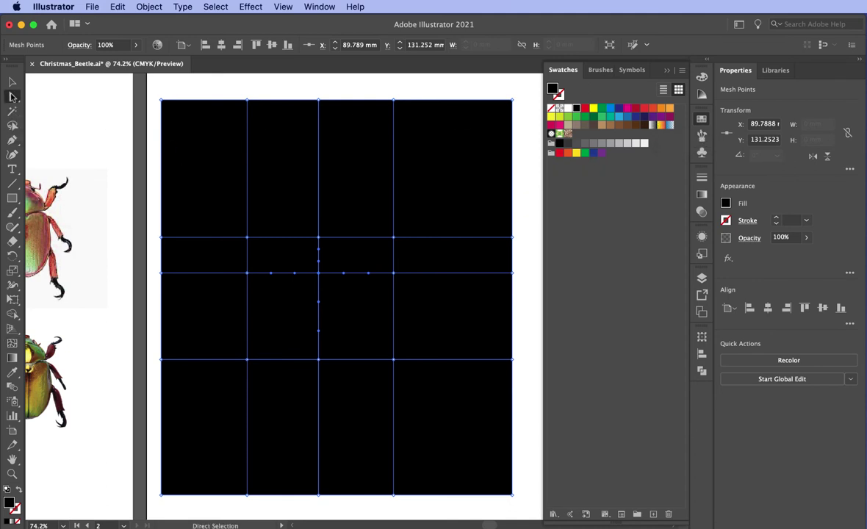
pyautogui.click(162, 100)
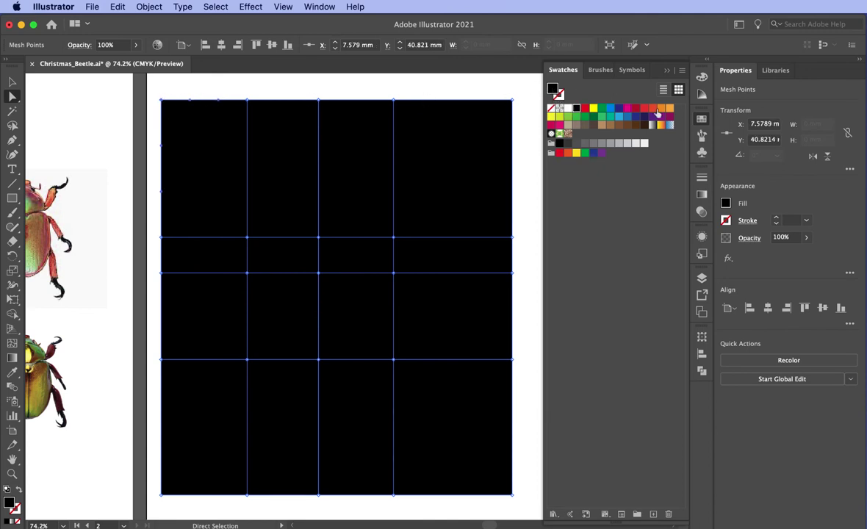
pyautogui.click(618, 120)
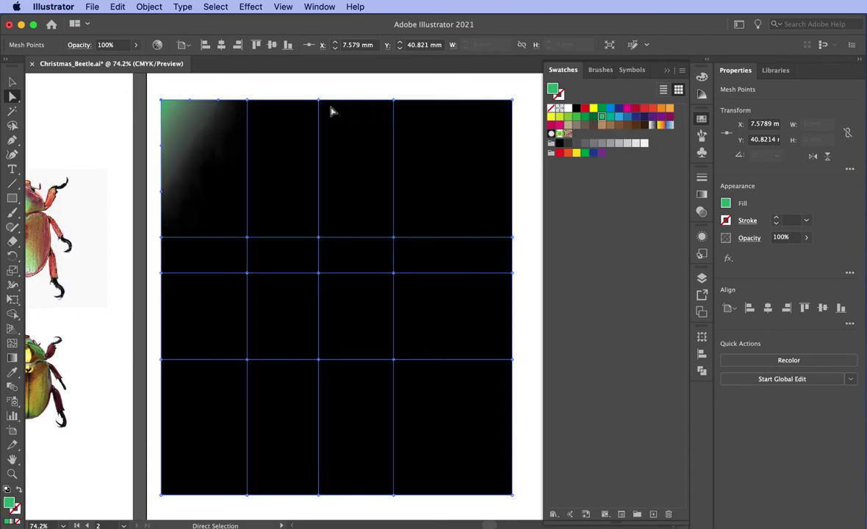
# - Colour the second mesh point on the rectangle's top edge light green and the third one dark green
pyautogui.click(247, 100)
pyautogui.click(576, 120)
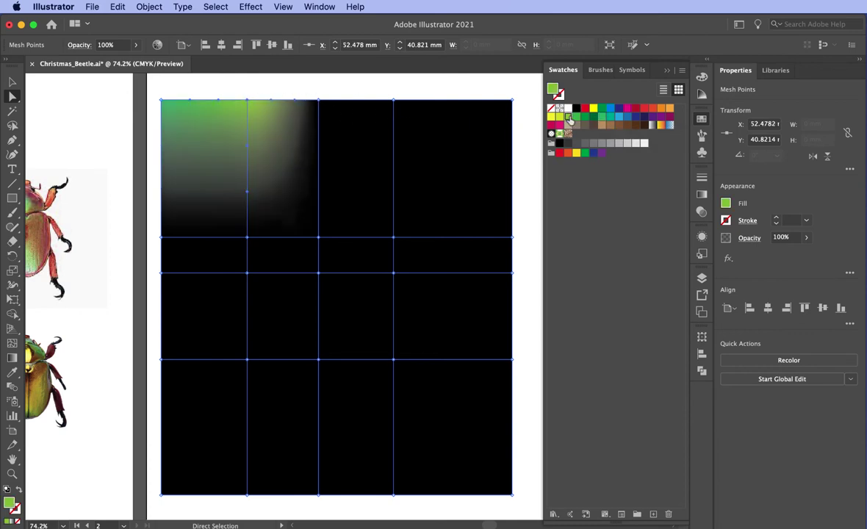
pyautogui.click(319, 100)
pyautogui.click(586, 120)
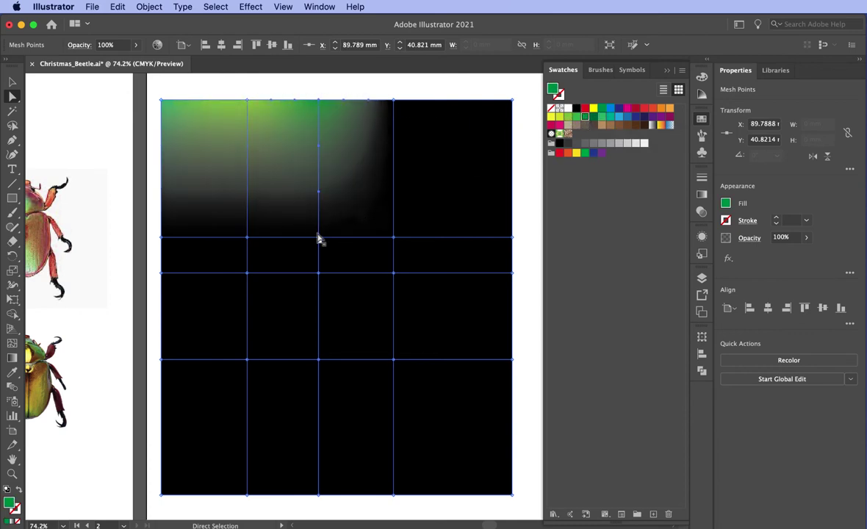
pyautogui.click(318, 238)
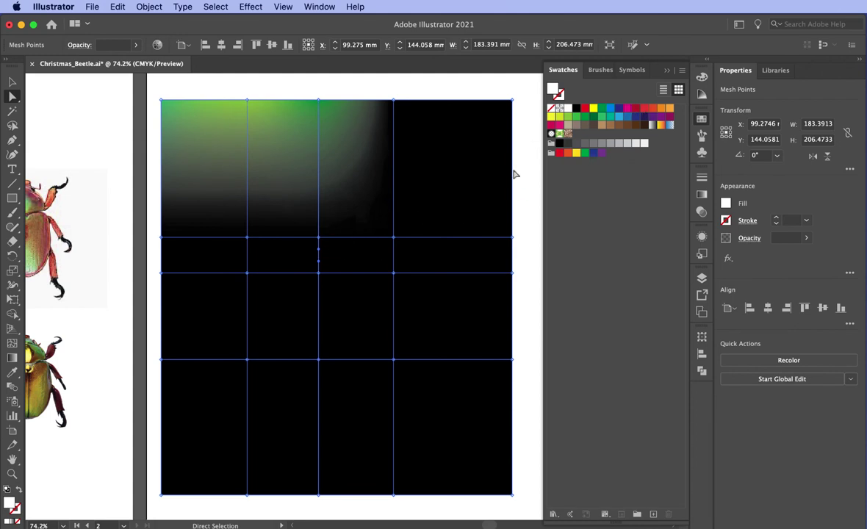
# - Colour the top edge's fourth mesh point red, the point below it orange, and the right edge's two uppermost points magenta
pyautogui.click(394, 101)
pyautogui.click(645, 109)
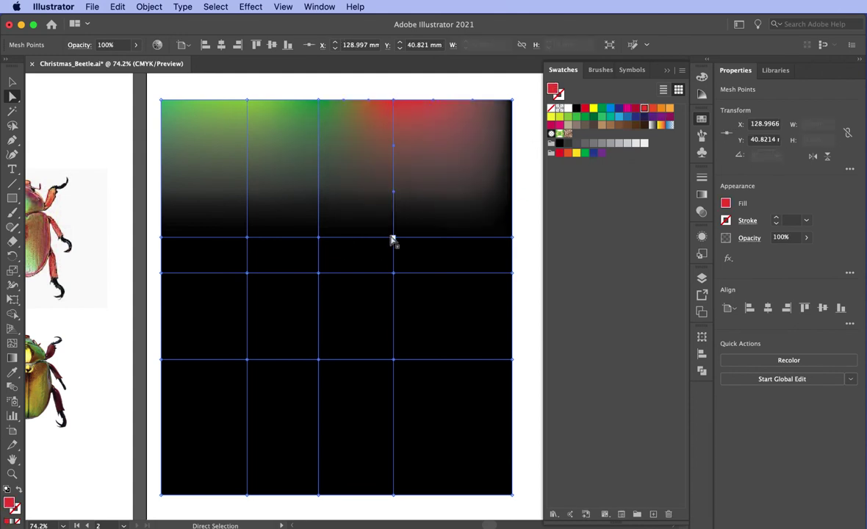
pyautogui.click(393, 237)
pyautogui.click(660, 109)
pyautogui.click(512, 100)
pyautogui.click(627, 109)
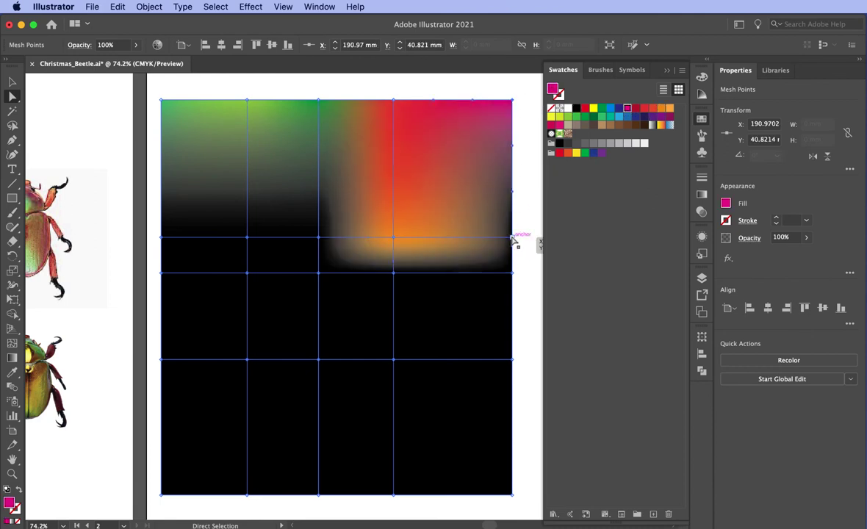
pyautogui.click(512, 238)
# - Colour the mesh point where the third vertical and lowest horizontal lines cross red, and the right-edge point on the middle line magenta
pyautogui.click(393, 272)
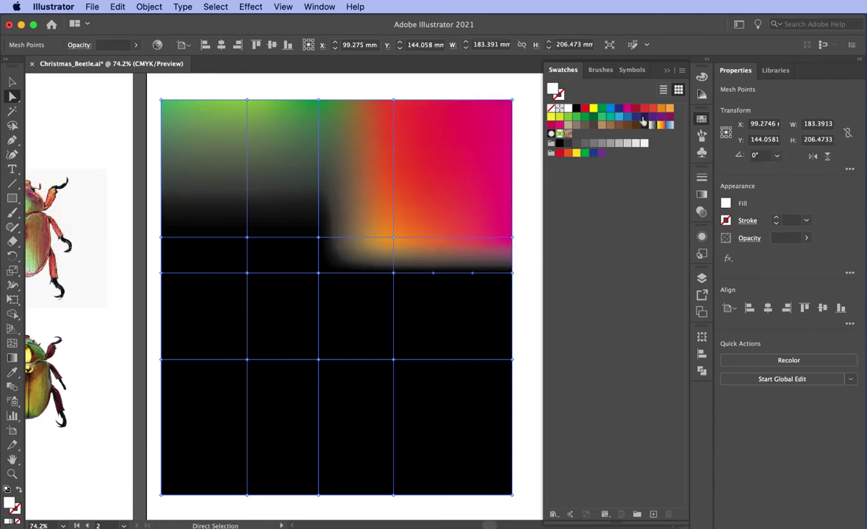
pyautogui.click(395, 265)
pyautogui.click(394, 359)
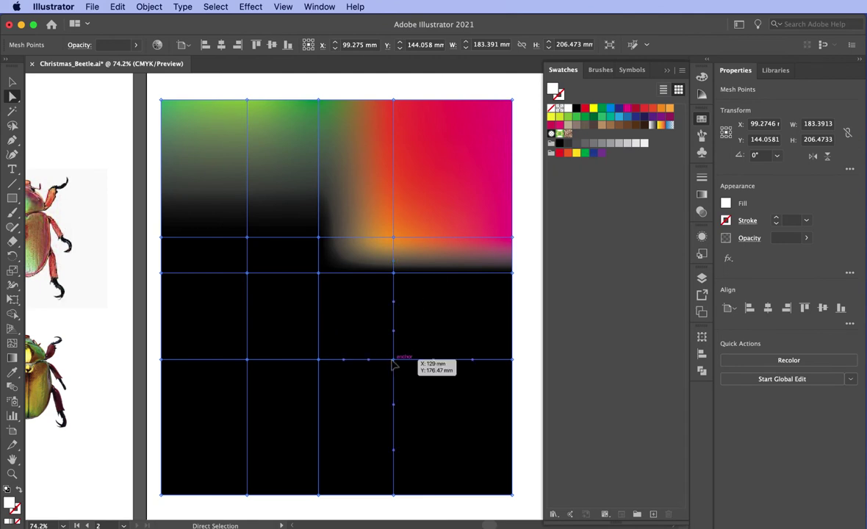
pyautogui.click(644, 108)
pyautogui.click(394, 273)
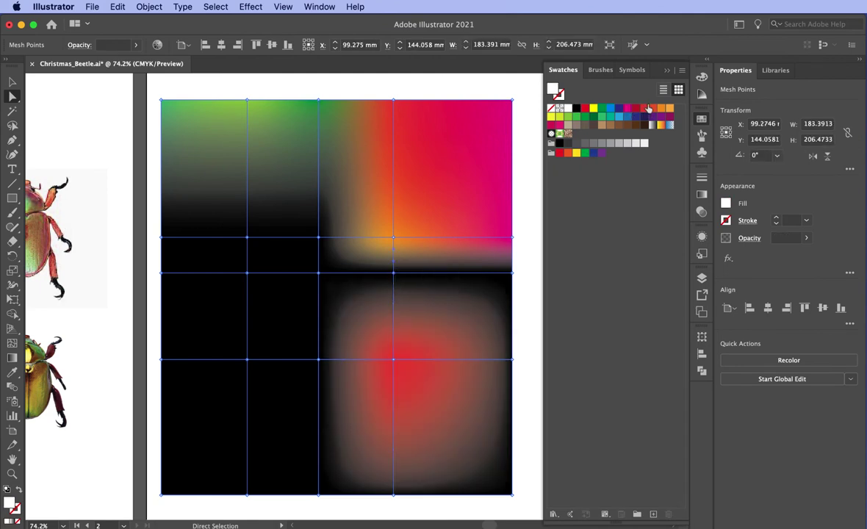
pyautogui.click(389, 274)
pyautogui.click(512, 273)
pyautogui.click(645, 109)
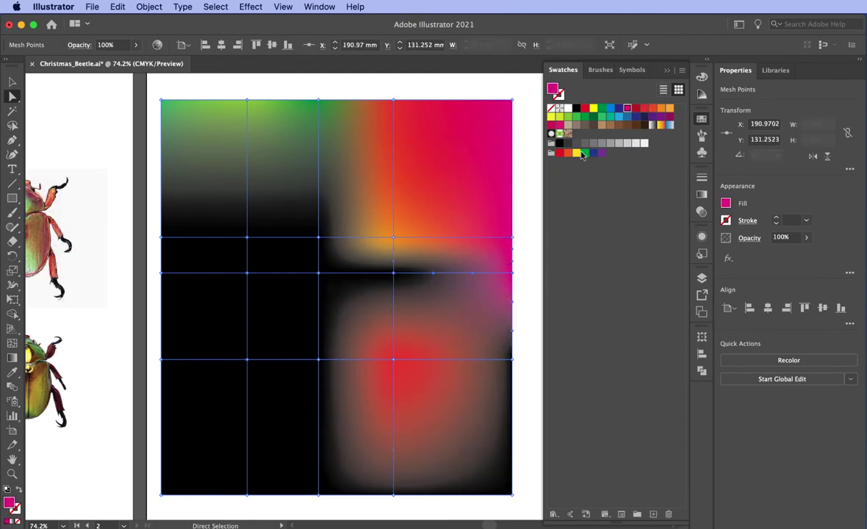
# - On the middle vertical mesh line, colour the point on the middle horizontal line orange-red and the one on the lowest line green
pyautogui.click(318, 272)
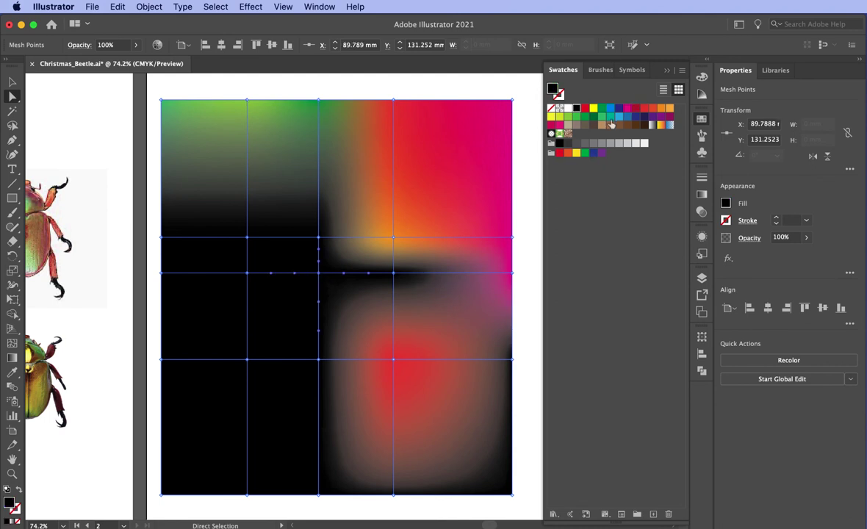
pyautogui.click(651, 108)
pyautogui.click(394, 274)
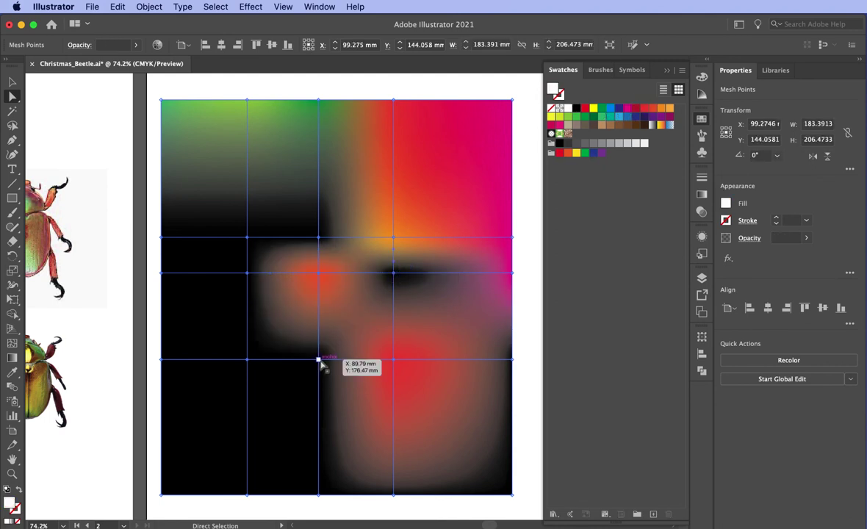
pyautogui.click(319, 360)
pyautogui.click(602, 116)
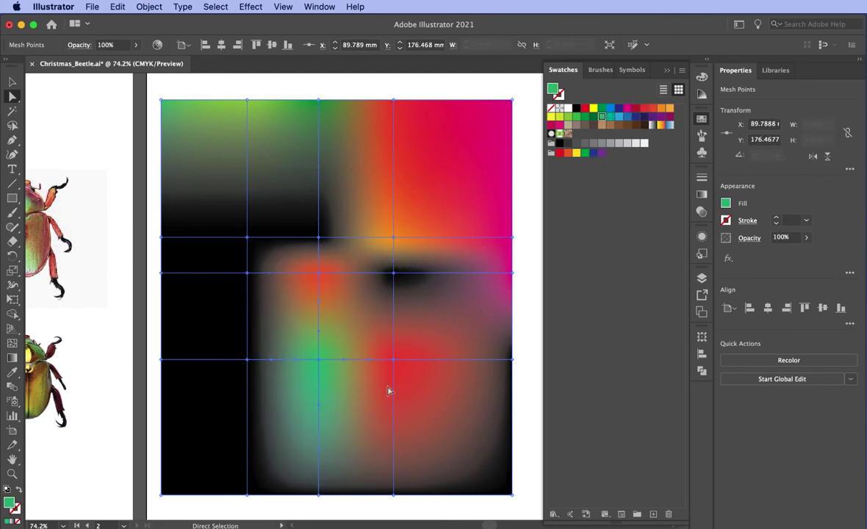
# - Colour the bottom-edge mesh point on the middle vertical line dark green and the one on the first vertical line teal
pyautogui.click(319, 496)
pyautogui.click(585, 116)
pyautogui.click(247, 495)
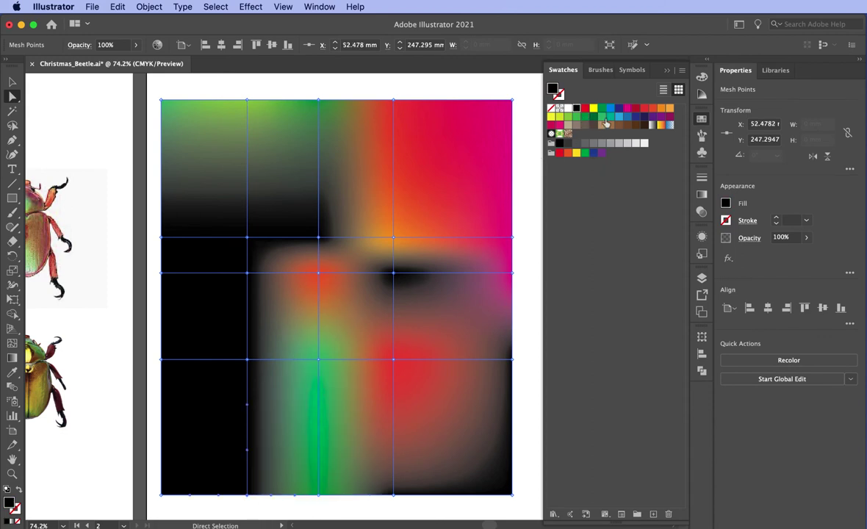
pyautogui.click(559, 108)
pyautogui.click(393, 278)
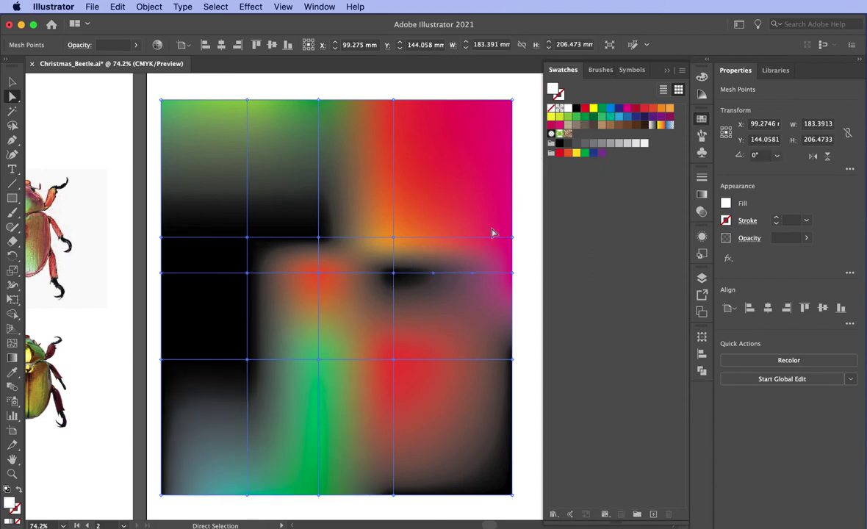
pyautogui.click(512, 273)
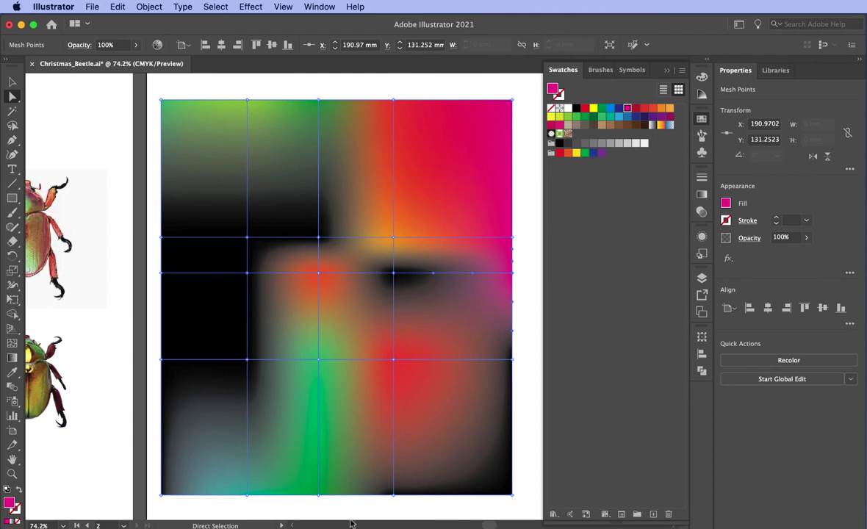
# - Colour the bottom edge's fourth mesh point green, the lower-right corner red, and the right-edge point on the lowest horizontal line magenta
pyautogui.click(393, 494)
pyautogui.click(604, 118)
pyautogui.click(512, 495)
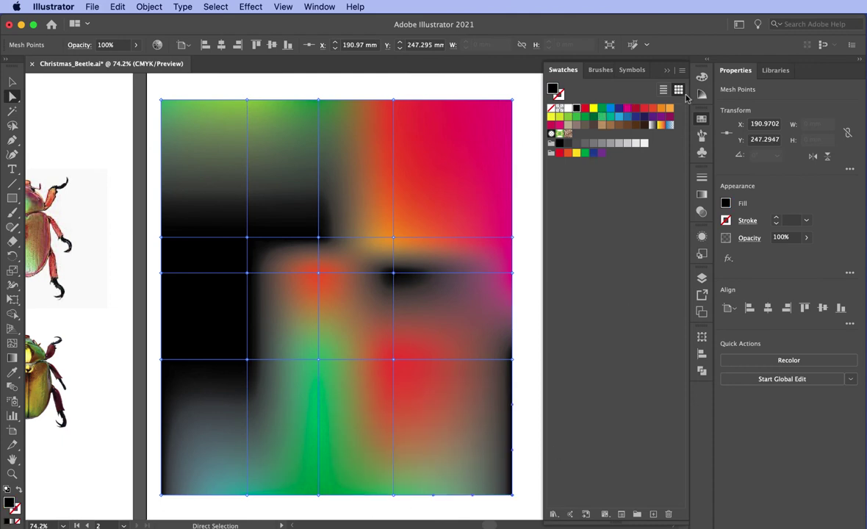
pyautogui.click(644, 108)
pyautogui.click(513, 360)
pyautogui.click(628, 108)
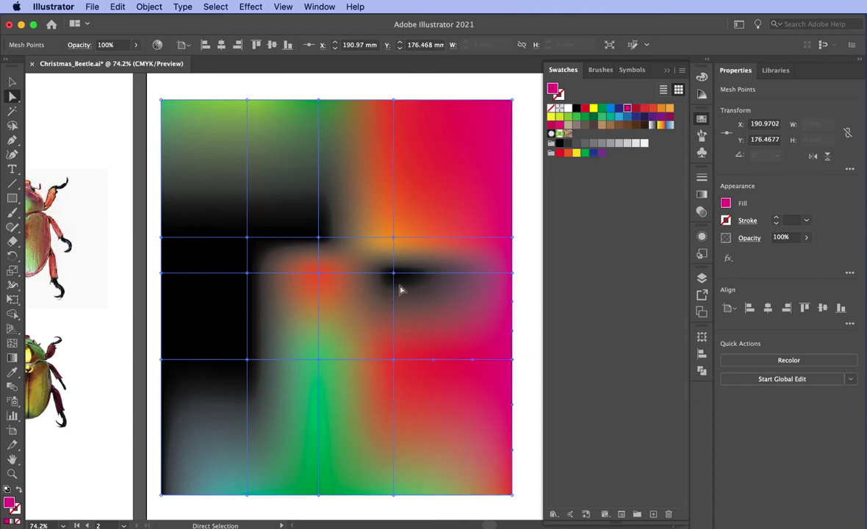
pyautogui.click(393, 237)
pyautogui.click(394, 274)
pyautogui.click(395, 274)
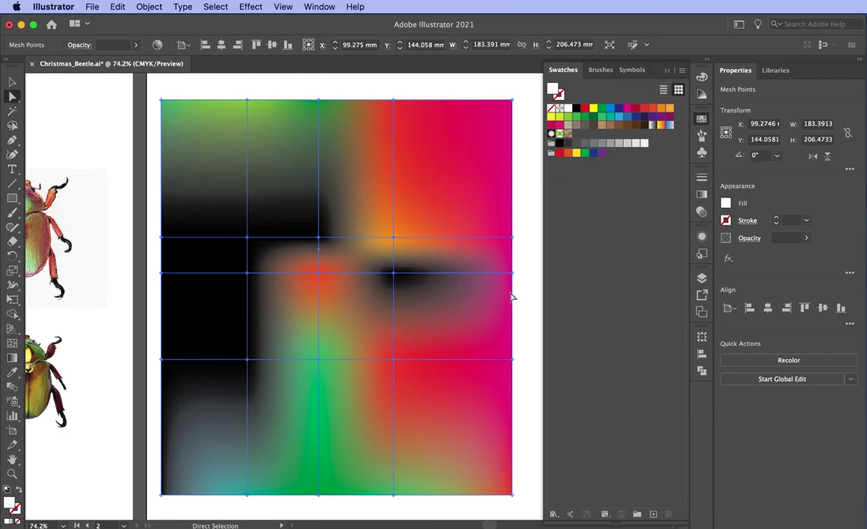
pyautogui.click(319, 273)
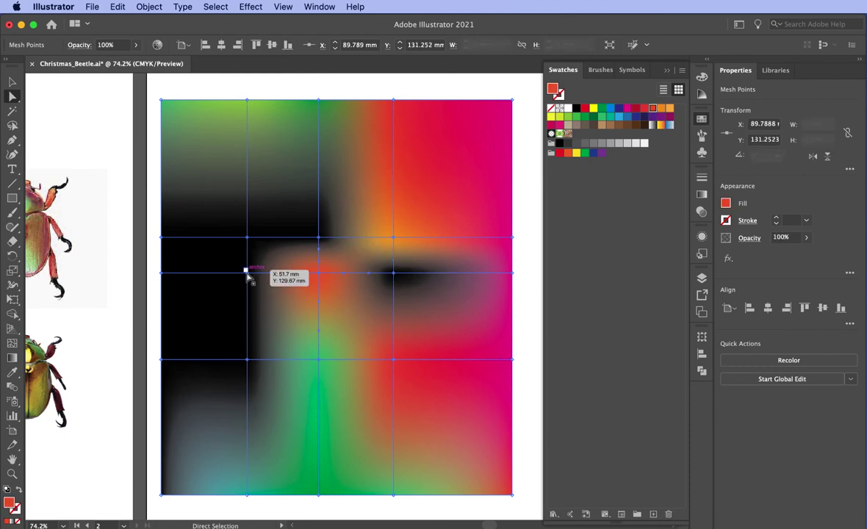
# - On the first vertical mesh line, colour the point on the middle horizontal line blue and the one on the lowest line green
pyautogui.click(248, 272)
pyautogui.click(626, 118)
pyautogui.click(247, 360)
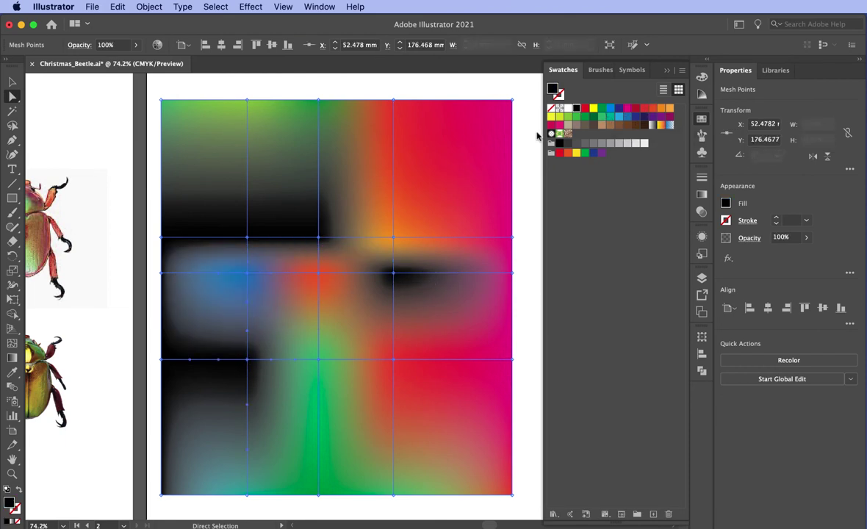
pyautogui.click(604, 121)
# - Colour the left-edge mesh points on the lowest and uppermost inner lines green, and the rectangle's lower-left corner light green
pyautogui.click(162, 359)
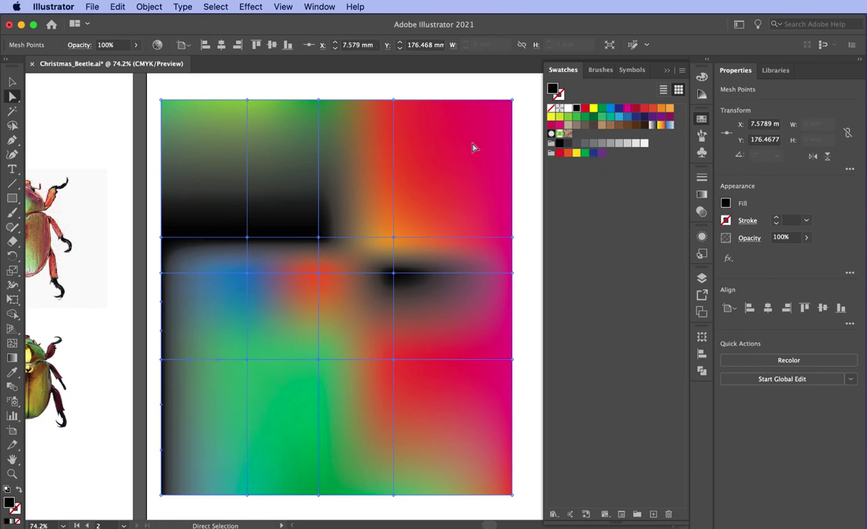
pyautogui.click(607, 115)
pyautogui.click(162, 494)
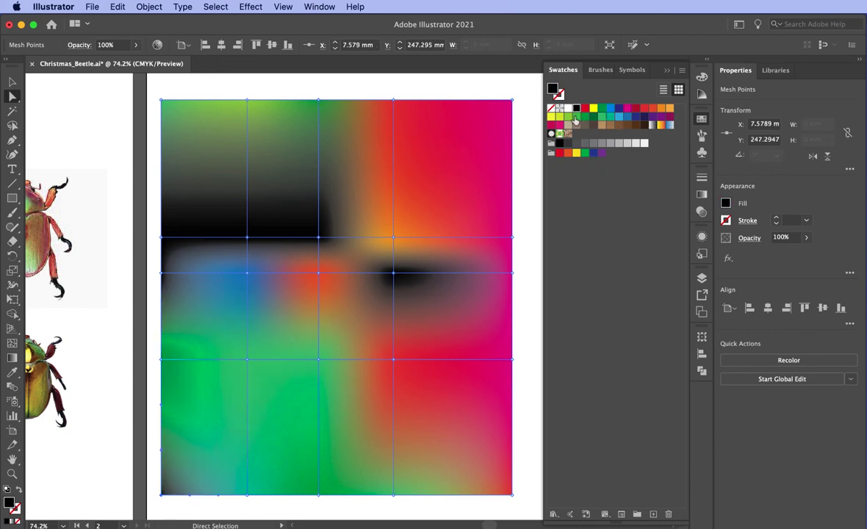
pyautogui.click(585, 116)
pyautogui.click(162, 236)
pyautogui.click(585, 117)
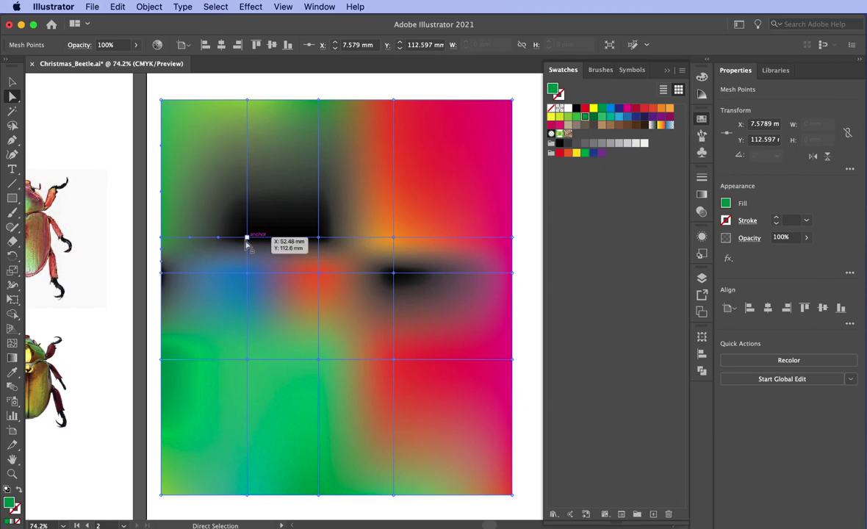
# - Colour the mesh point where the first vertical and uppermost inner horizontal lines cross green, and the left-edge point on the middle line blue
pyautogui.click(247, 238)
pyautogui.click(599, 119)
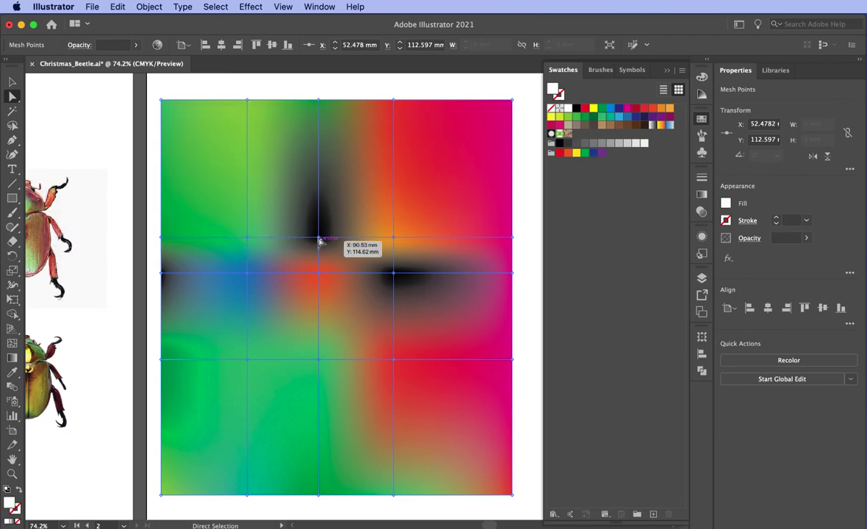
pyautogui.click(318, 238)
pyautogui.click(162, 271)
pyautogui.click(628, 116)
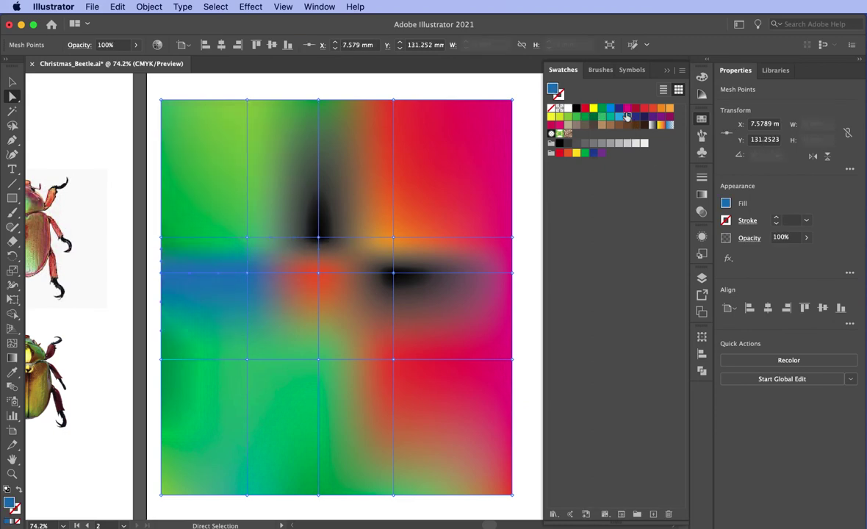
# - Colour the black mesh point where the middle vertical line crosses the uppermost inner horizontal line magenta
pyautogui.click(12, 473)
pyautogui.moveTo(303, 223); pyautogui.dragTo(455, 304)
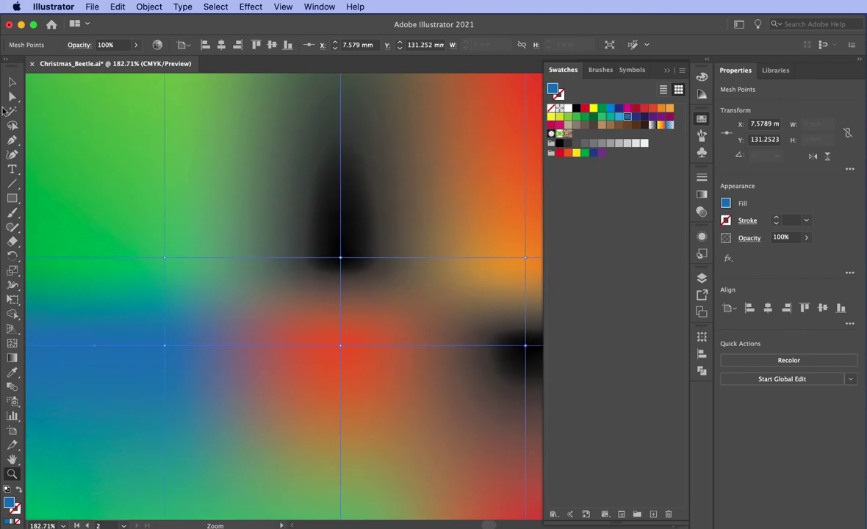
pyautogui.click(12, 96)
pyautogui.click(340, 257)
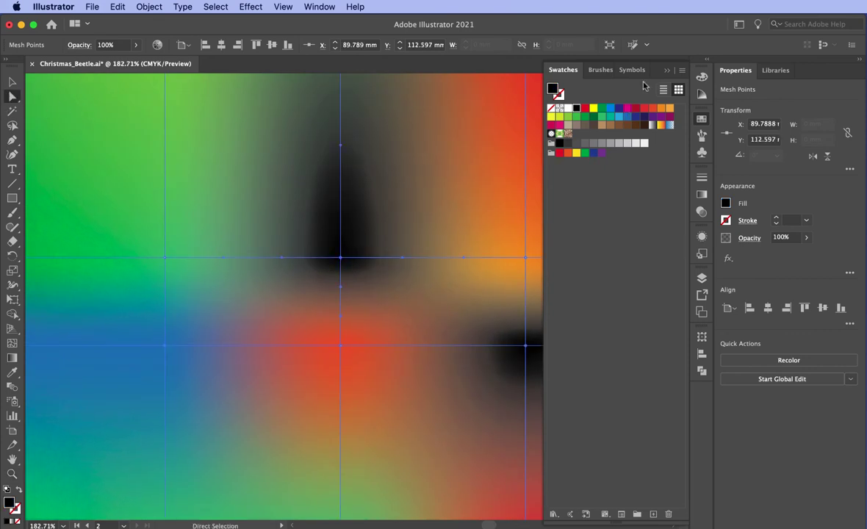
pyautogui.click(628, 110)
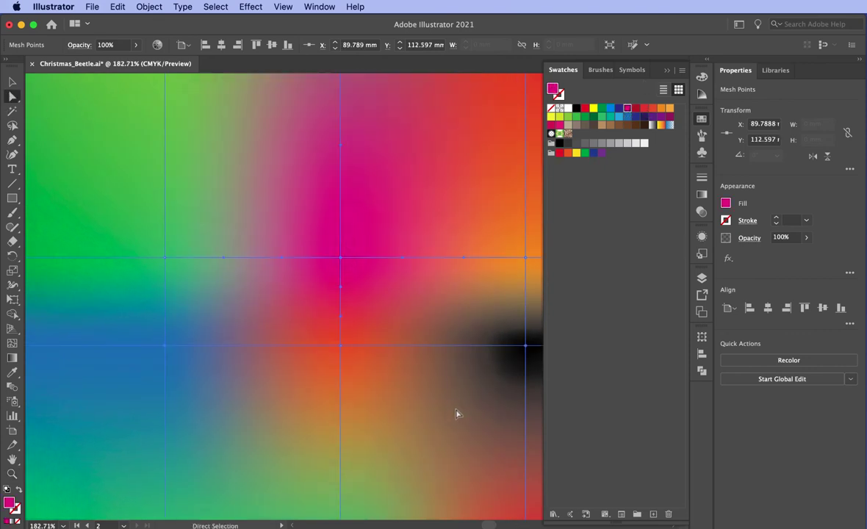
# - Colour the last black mesh point, where the third vertical and middle horizontal lines cross, magenta, and deselect the mesh
pyautogui.moveTo(456, 413); pyautogui.dragTo(257, 364)
pyautogui.click(326, 303)
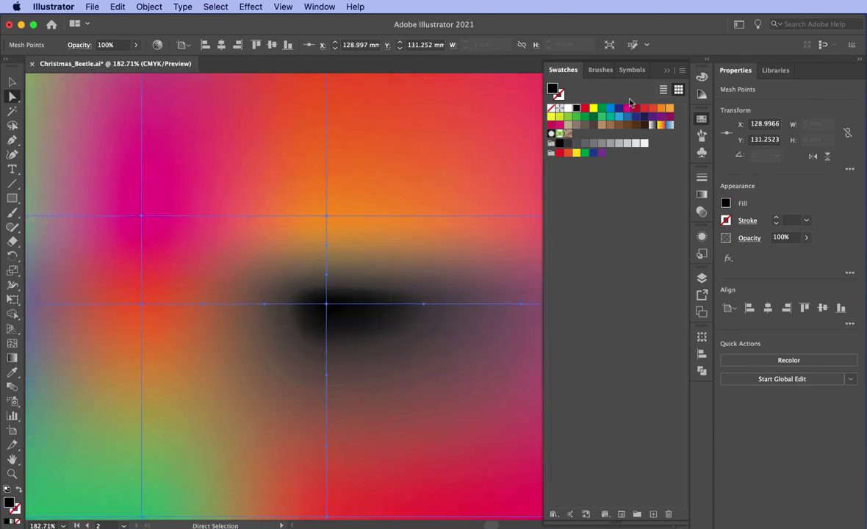
pyautogui.click(626, 110)
pyautogui.click(12, 474)
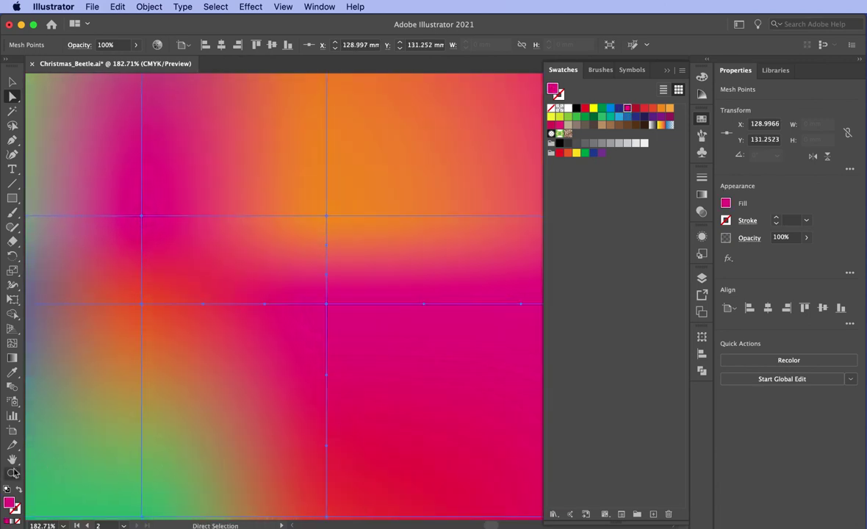
pyautogui.moveTo(294, 440); pyautogui.dragTo(286, 296)
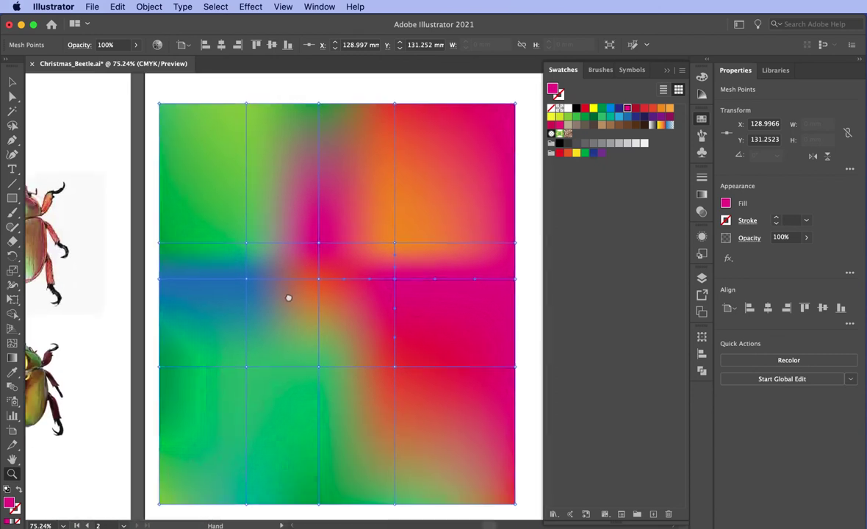
pyautogui.click(12, 96)
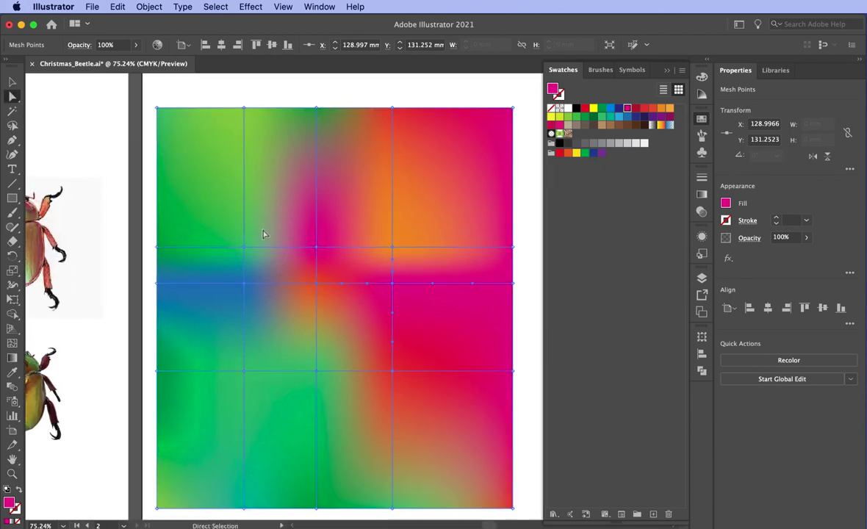
pyautogui.click(517, 260)
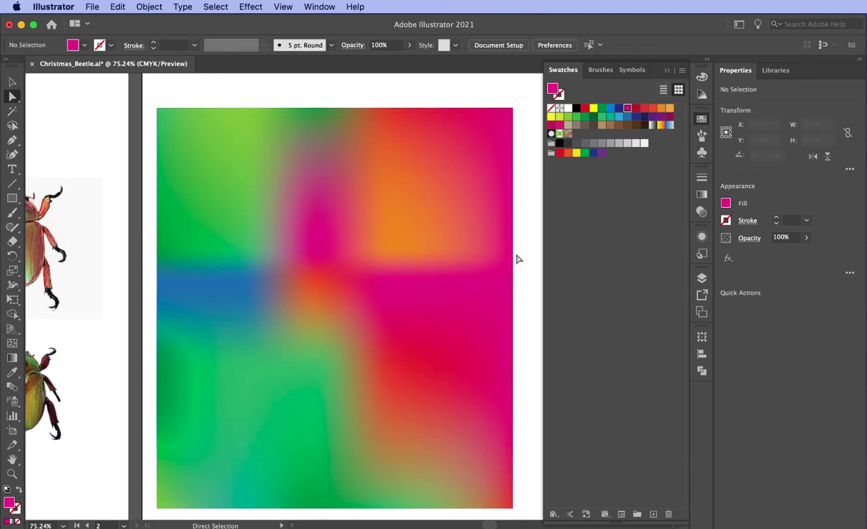
pyautogui.moveTo(348, 325); pyautogui.dragTo(379, 325)
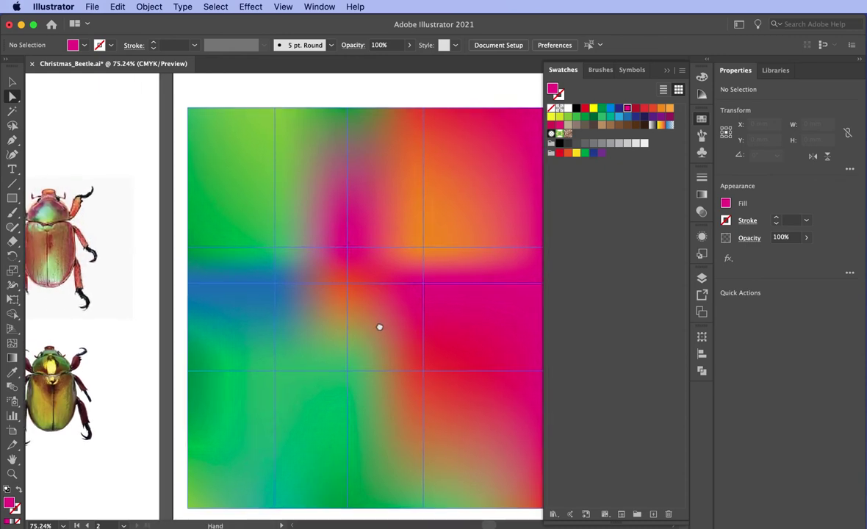
pyautogui.hscroll(5, 387, 330)
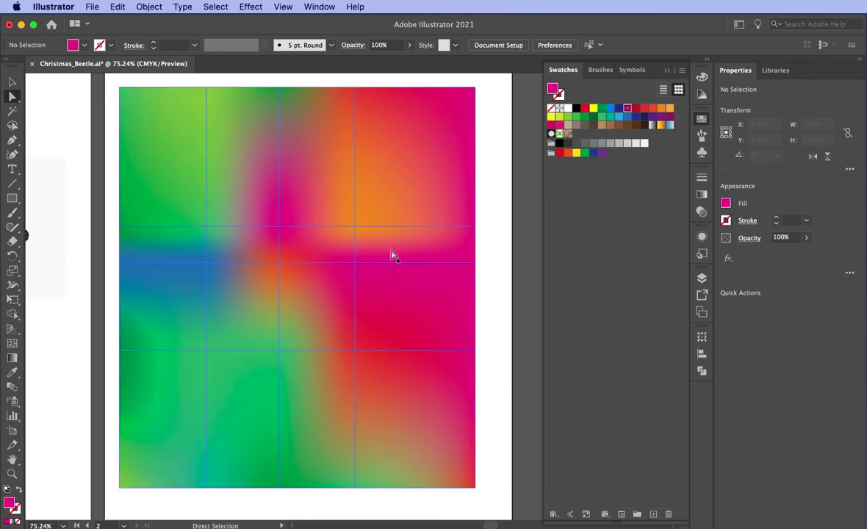
# - Move the orange mesh point on the third vertical line up and right, and the green point on the lowest inner line's middle crossing down-left
pyautogui.moveTo(353, 232); pyautogui.dragTo(373, 171)
pyautogui.moveTo(354, 267); pyautogui.dragTo(366, 307)
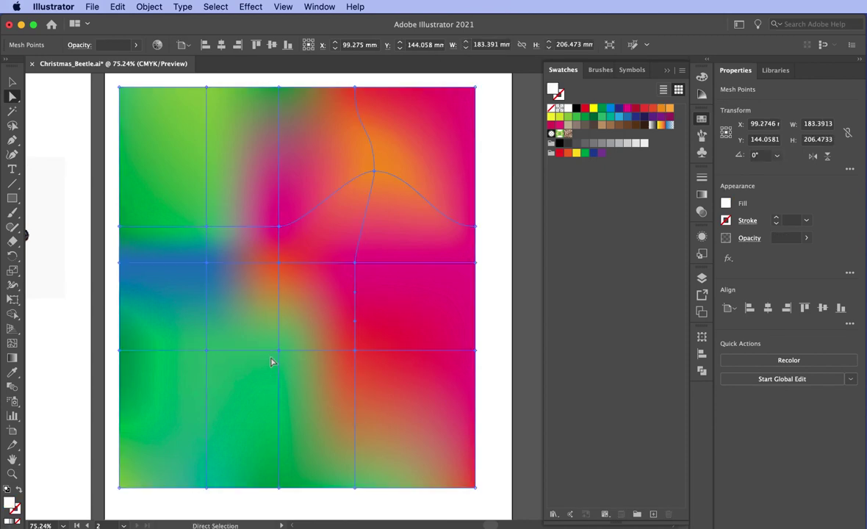
pyautogui.moveTo(275, 355); pyautogui.dragTo(263, 378)
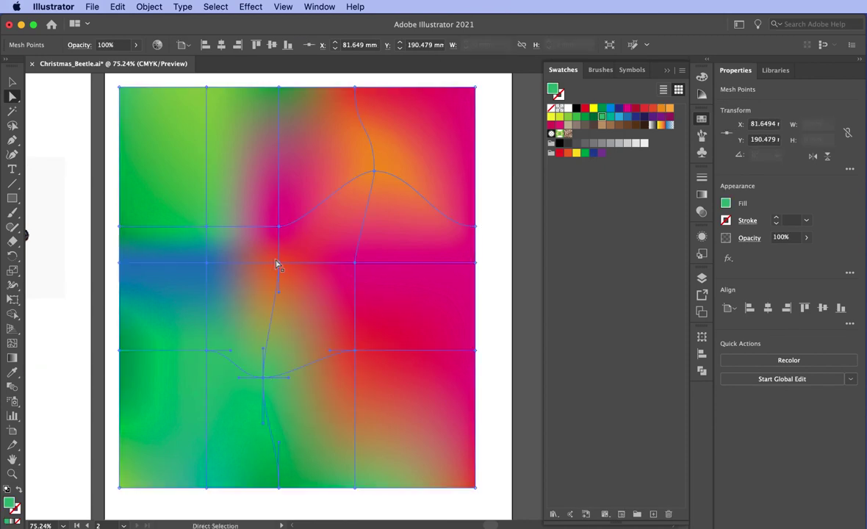
# - Shift the central orange-red mesh point left and bend its lower handle, move the green point on the first vertical line up-left, and deselect
pyautogui.moveTo(277, 265); pyautogui.dragTo(200, 269)
pyautogui.click(297, 320)
pyautogui.click(255, 264)
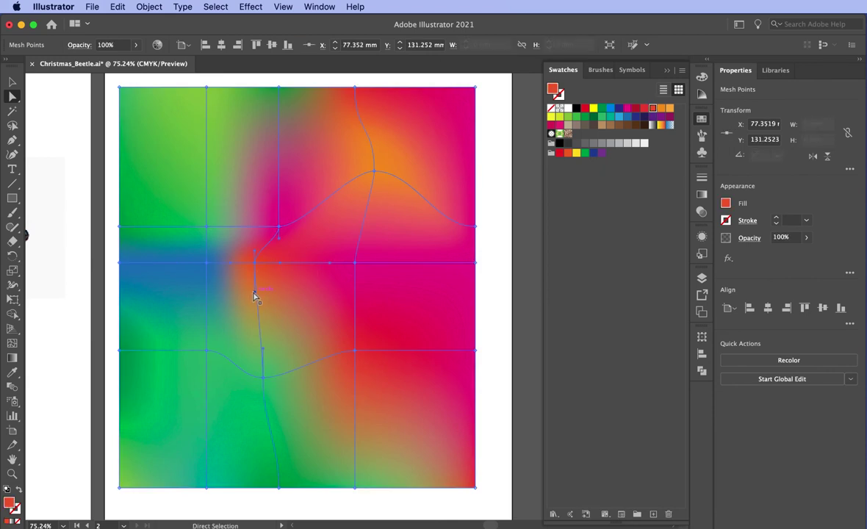
pyautogui.moveTo(254, 293); pyautogui.dragTo(242, 321)
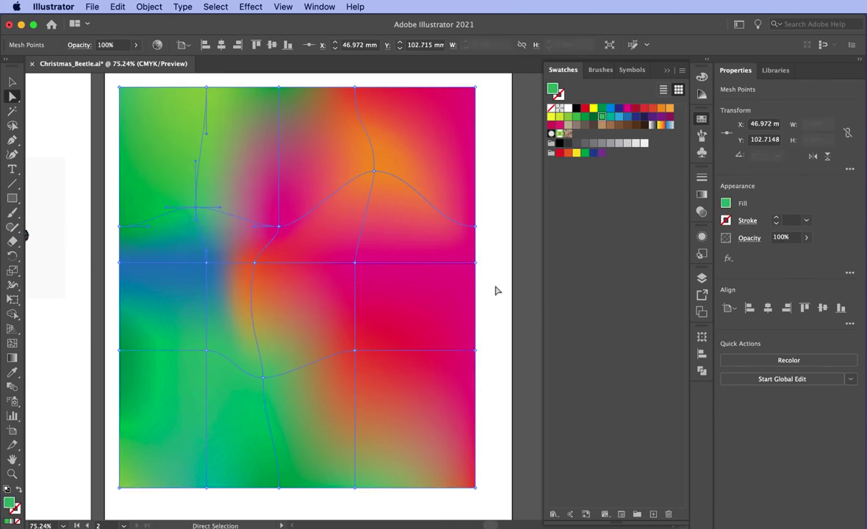
pyautogui.click(496, 291)
# - Arrange the whole gradient mesh behind the black beetle
pyautogui.click(13, 83)
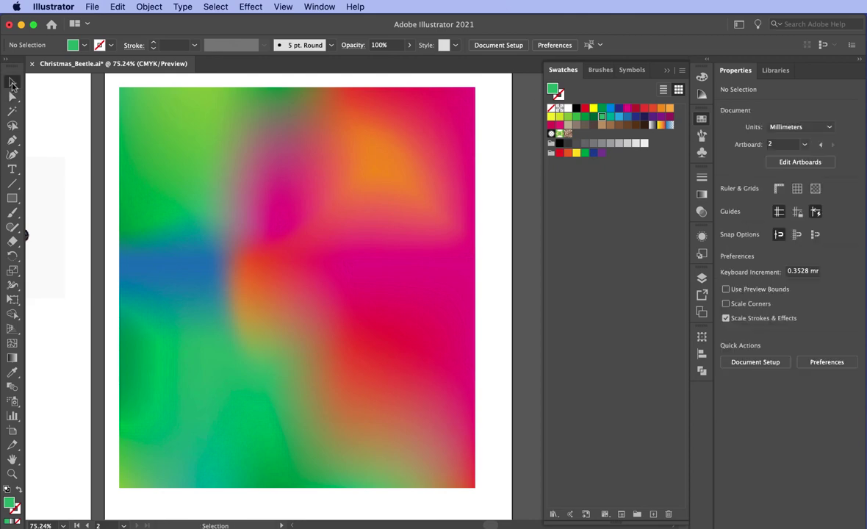
pyautogui.click(338, 277)
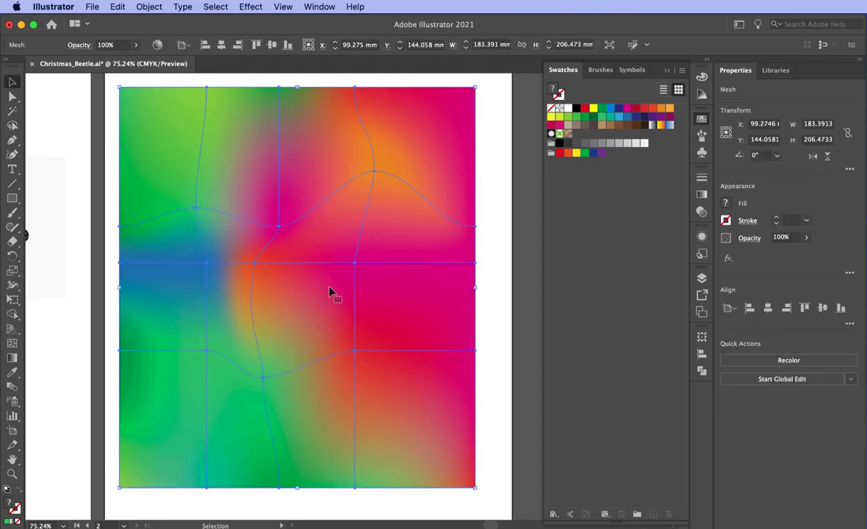
pyautogui.rightClick(330, 293)
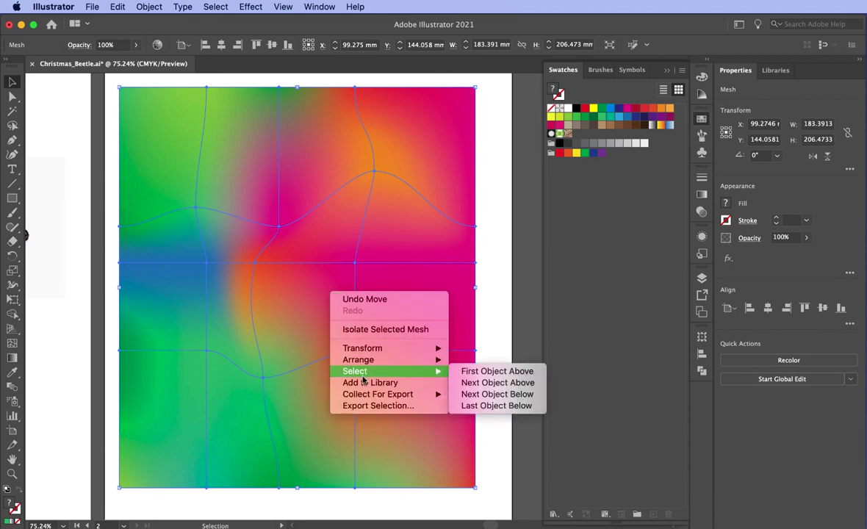
pyautogui.moveTo(364, 359)
pyautogui.click(529, 399)
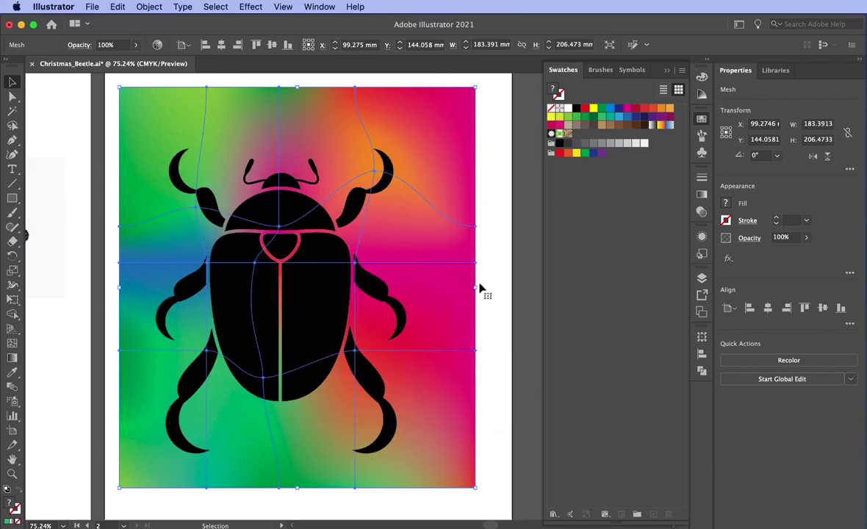
# - Shrink the gradient mesh from all four sides to about 143 x 169 mm so it closely surrounds the beetle, and deselect it
pyautogui.moveTo(479, 287); pyautogui.dragTo(429, 290)
pyautogui.moveTo(118, 289); pyautogui.dragTo(149, 291)
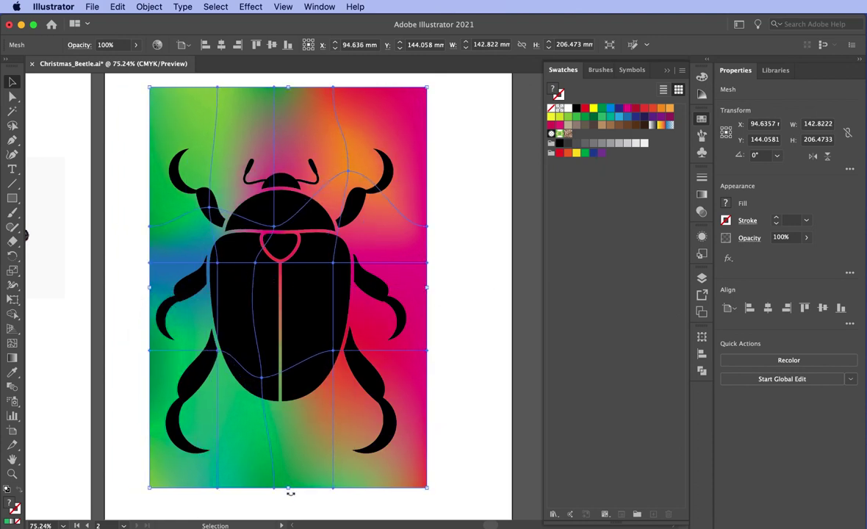
pyautogui.moveTo(290, 488); pyautogui.dragTo(293, 459)
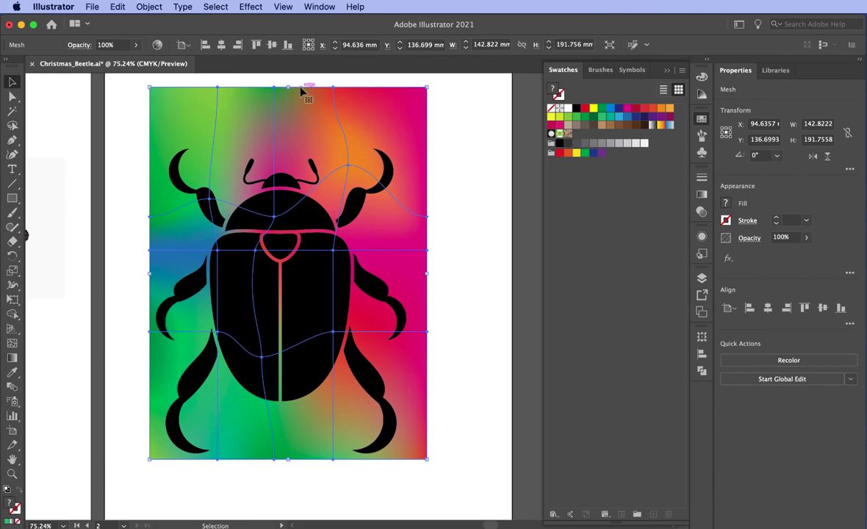
pyautogui.moveTo(287, 87); pyautogui.dragTo(290, 131)
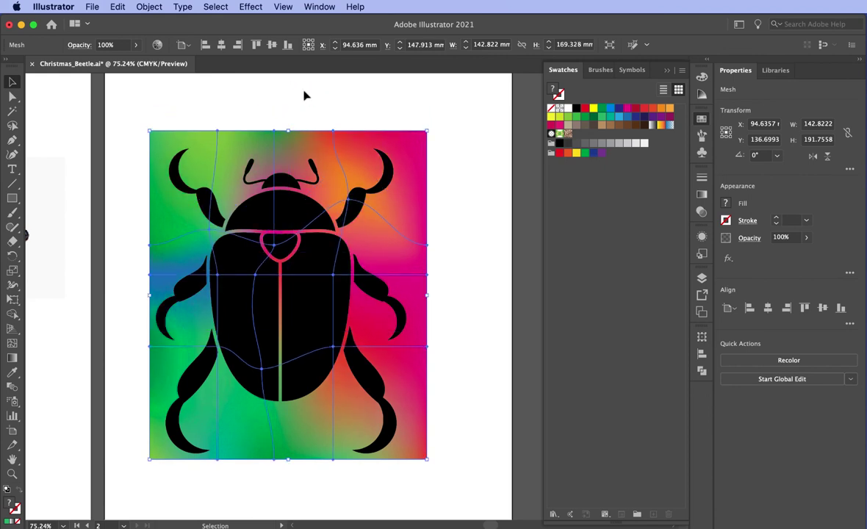
pyautogui.click(304, 93)
# - Centre the black beetle group horizontally on the gradient mesh and turn it into a compound path
pyautogui.click(313, 294)
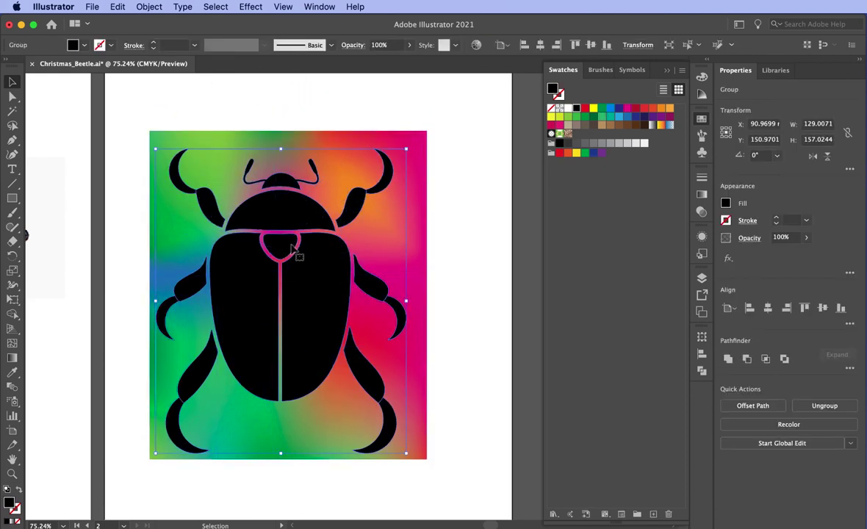
pyautogui.moveTo(308, 304); pyautogui.dragTo(314, 302)
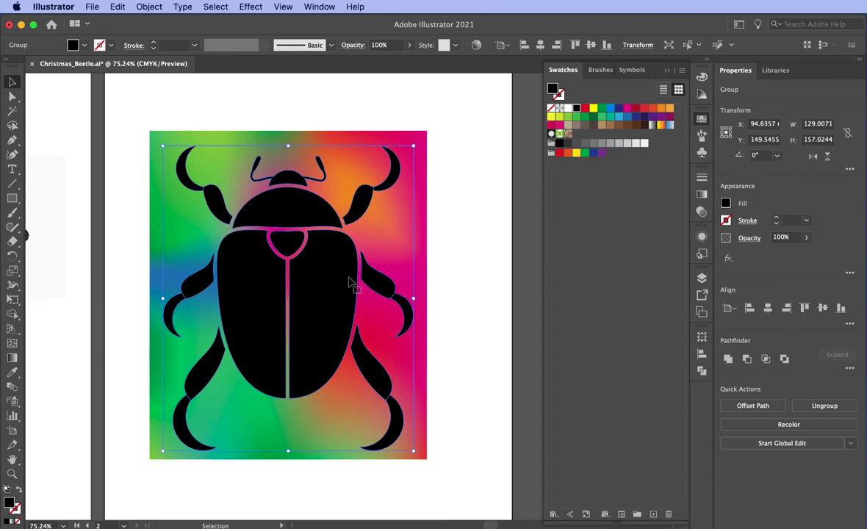
pyautogui.click(141, 6)
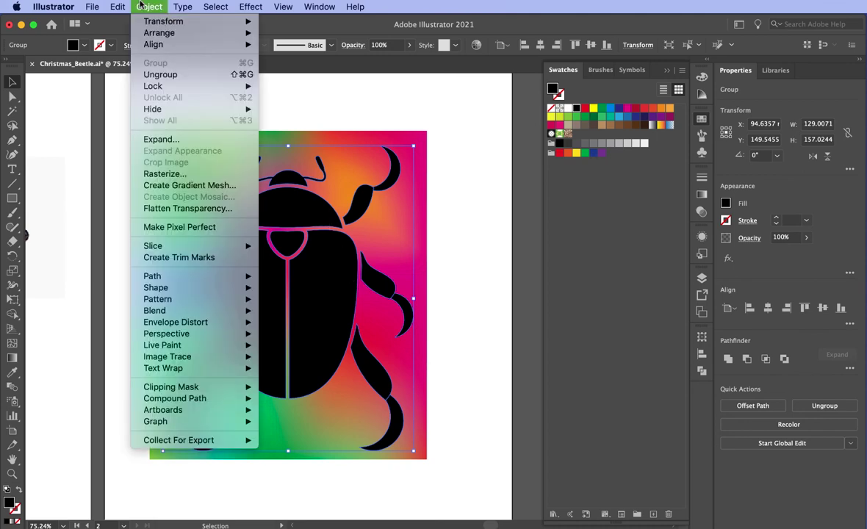
pyautogui.moveTo(199, 400)
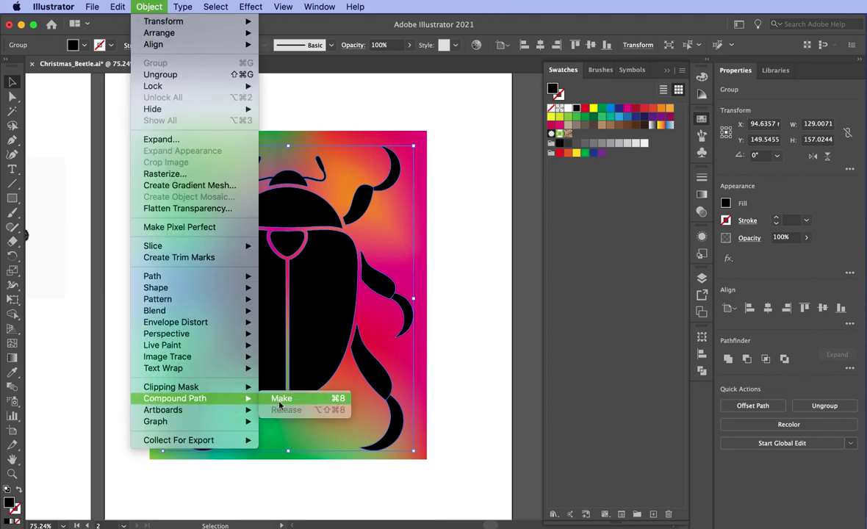
pyautogui.click(314, 400)
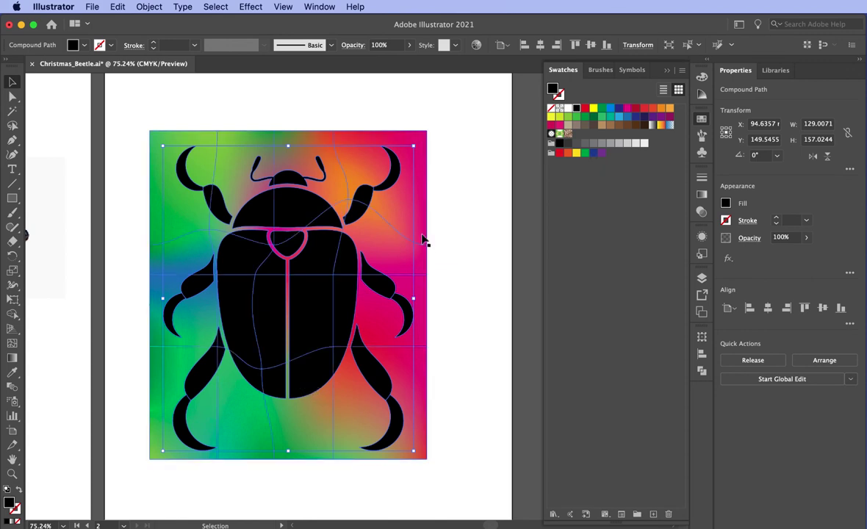
# - Select the beetle and the gradient mesh together, make a clipping mask from them, and deselect
pyautogui.click(148, 109)
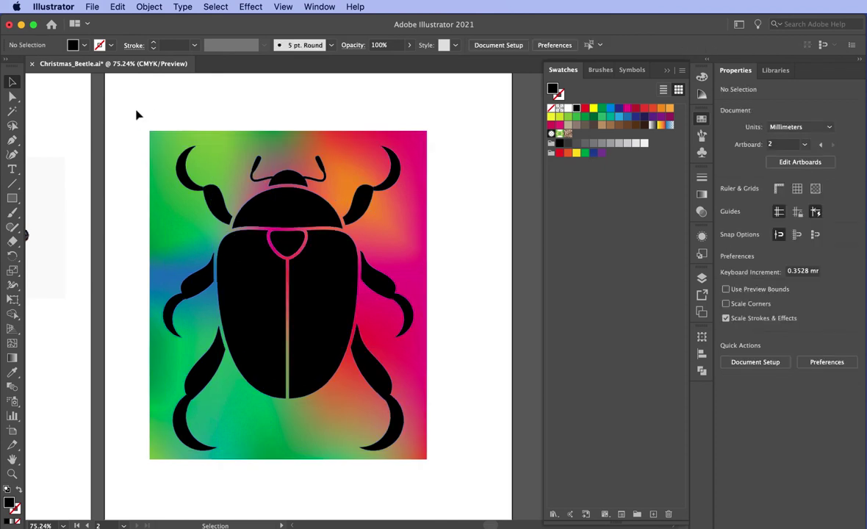
pyautogui.moveTo(136, 115); pyautogui.dragTo(468, 466)
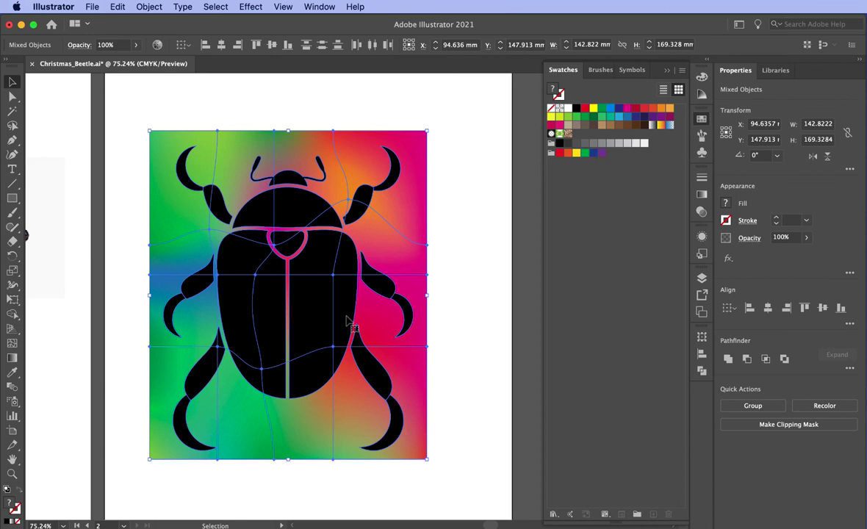
pyautogui.rightClick(315, 294)
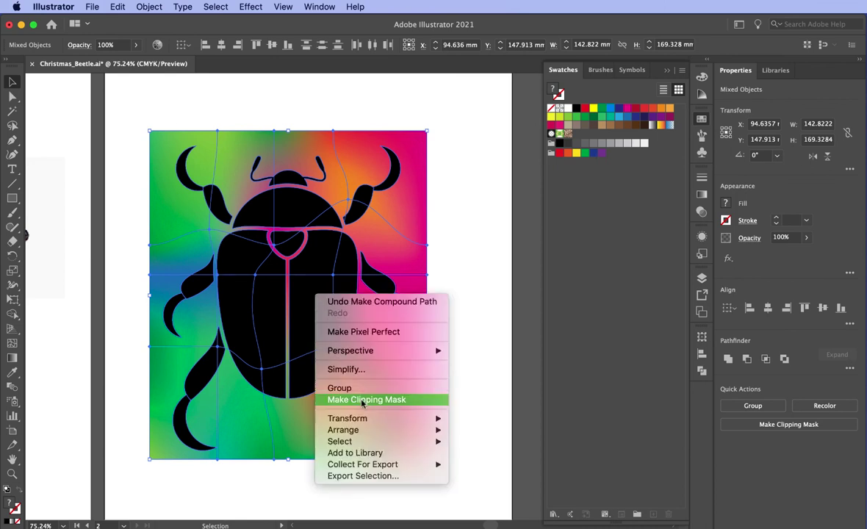
pyautogui.click(134, 7)
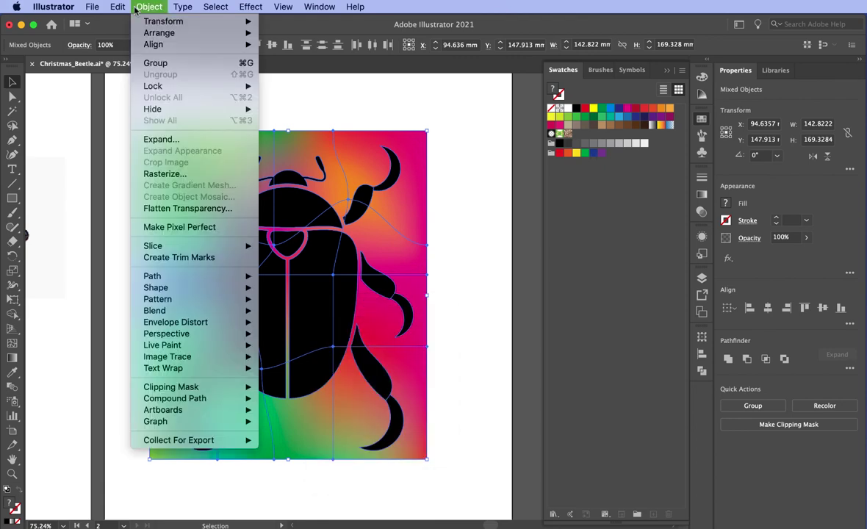
pyautogui.moveTo(206, 388)
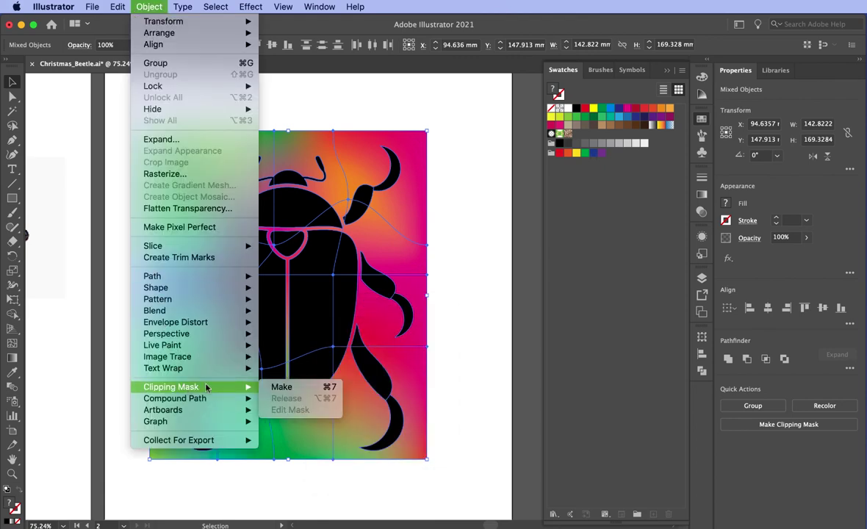
pyautogui.click(327, 386)
pyautogui.click(471, 280)
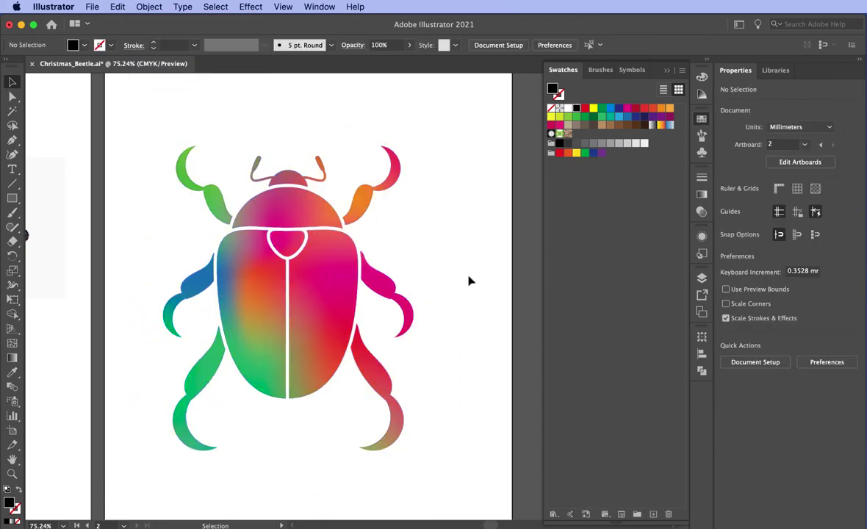
# - Move the clipped beetle up on the artboard to about X 95.7 mm, Y 130.3 mm, and deselect it
pyautogui.click(12, 473)
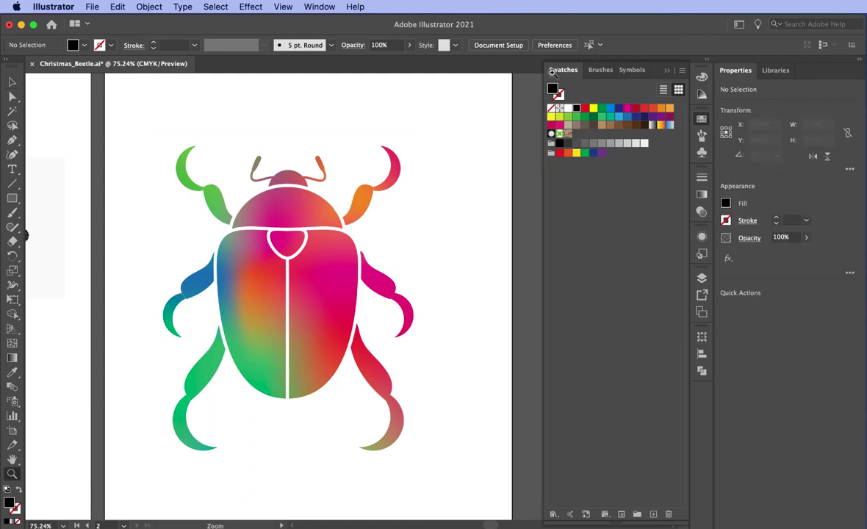
pyautogui.moveTo(155, 127); pyautogui.dragTo(183, 151)
pyautogui.moveTo(269, 323); pyautogui.dragTo(268, 291)
pyautogui.click(12, 82)
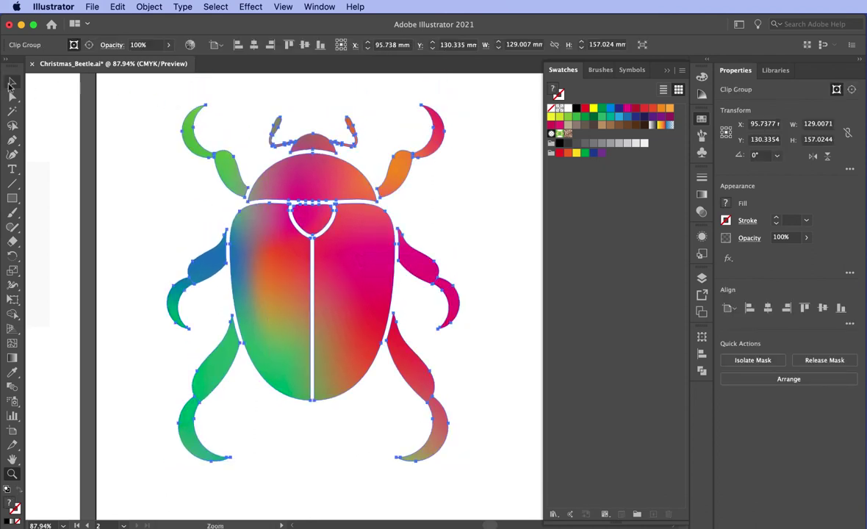
pyautogui.click(142, 175)
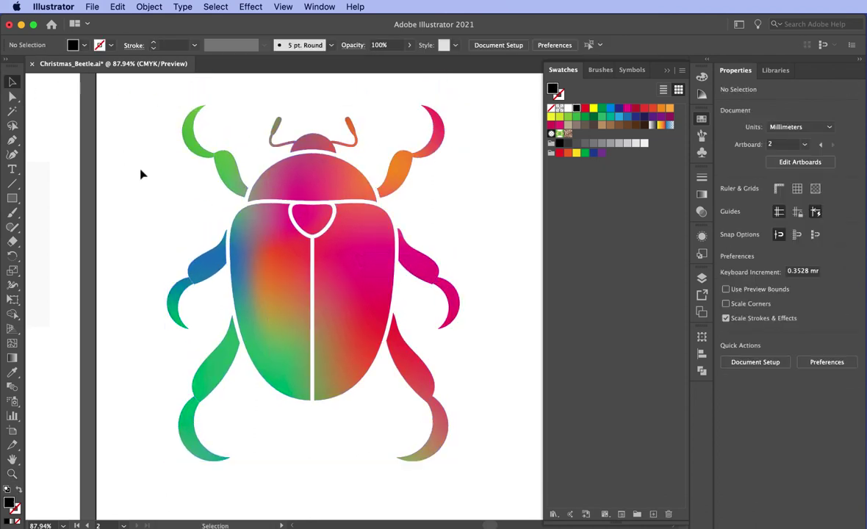